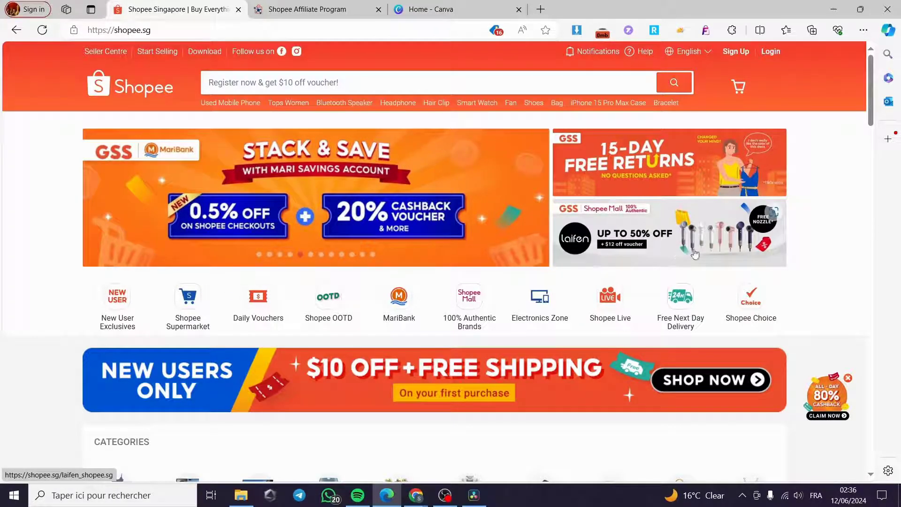
{"action": "scroll", "coordinate": [587, 265], "scroll_direction": "down", "scroll_amount": 9}
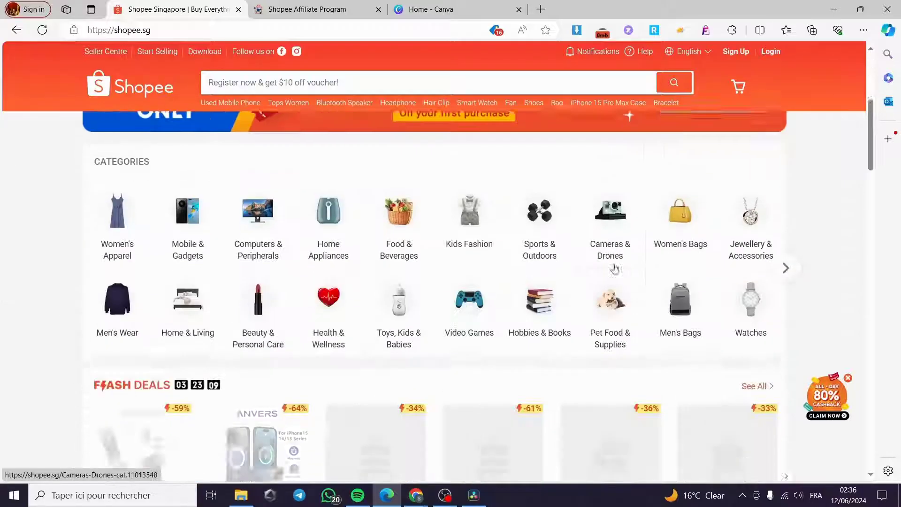
{"action": "scroll", "coordinate": [490, 285], "scroll_direction": "up", "scroll_amount": 9}
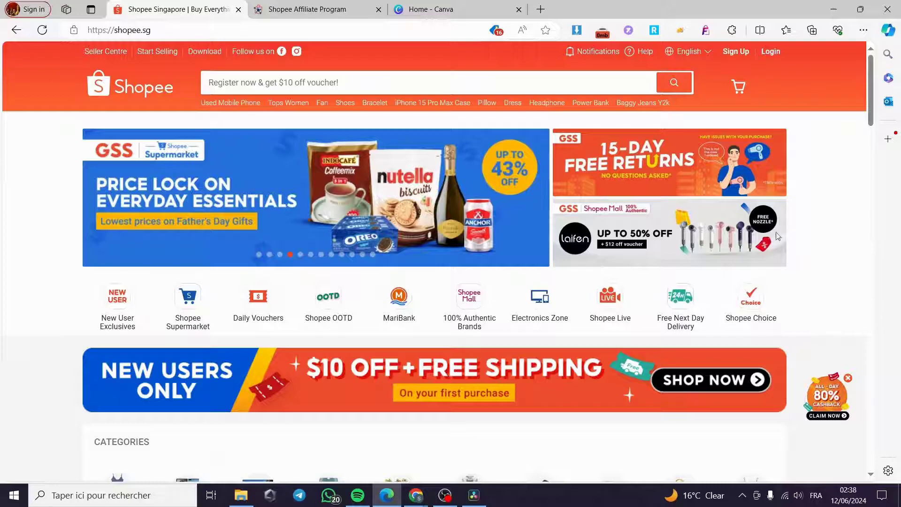
{"action": "scroll", "coordinate": [719, 255], "scroll_direction": "down", "scroll_amount": 3}
{"action": "scroll", "coordinate": [539, 262], "scroll_direction": "up", "scroll_amount": 3}
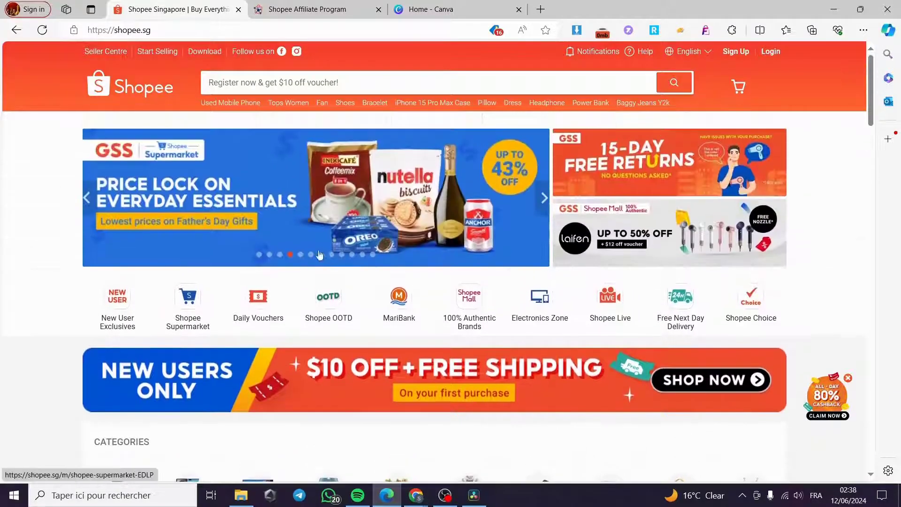
{"action": "scroll", "coordinate": [561, 216], "scroll_direction": "down", "scroll_amount": 8}
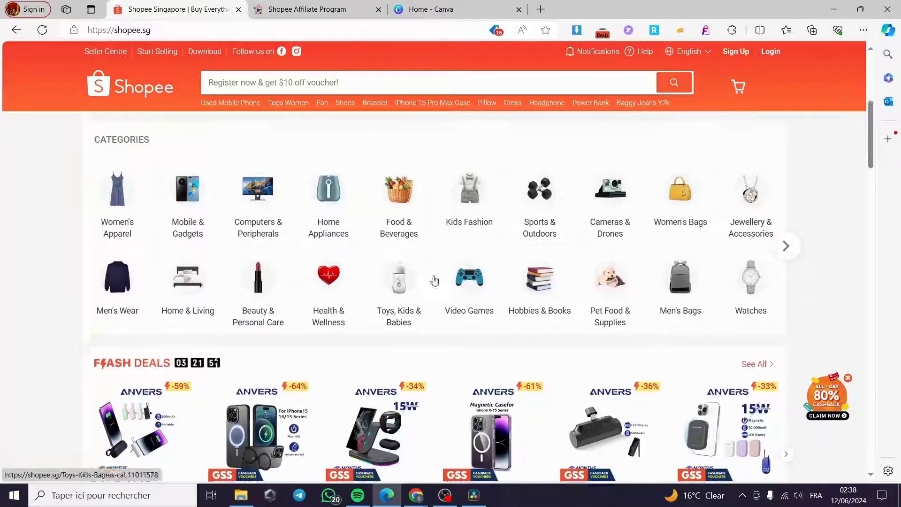
{"action": "scroll", "coordinate": [382, 337], "scroll_direction": "up", "scroll_amount": 5}
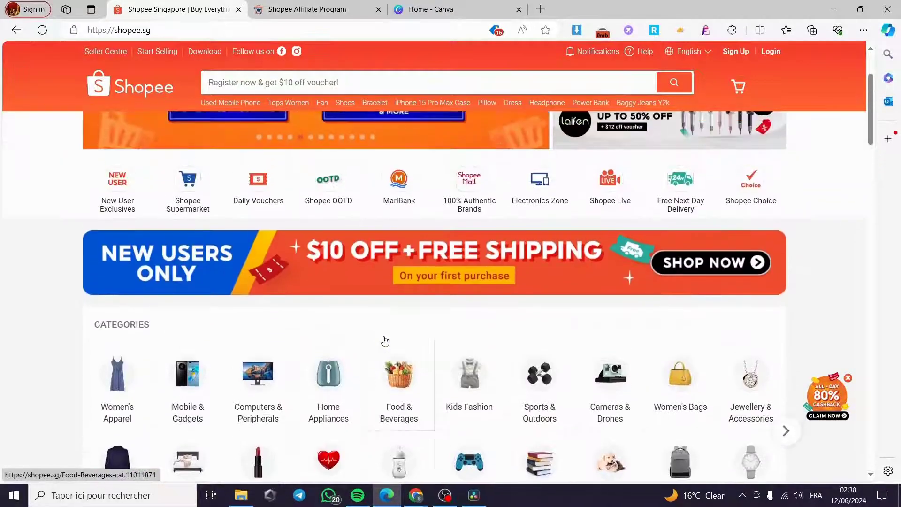
{"action": "scroll", "coordinate": [525, 332], "scroll_direction": "up", "scroll_amount": 2}
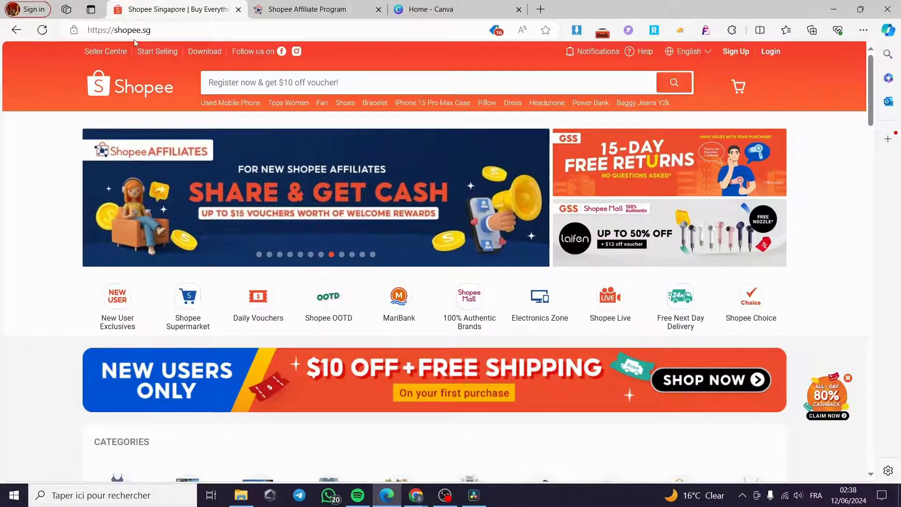
Step: Check the Shopee Affiliate dashboard and the Facebook page in Chrome, and return to the Shopee Singapore store in Edge
{"action": "left_click", "coordinate": [310, 10]}
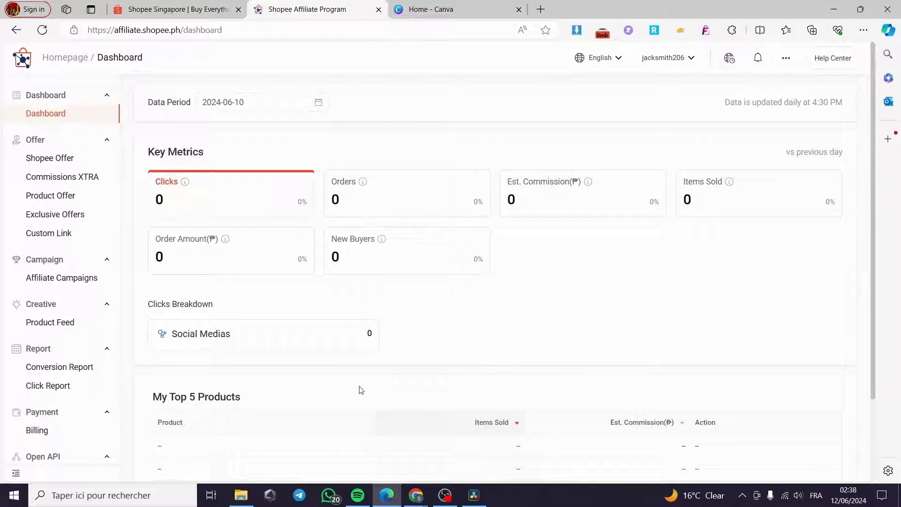
{"action": "mouse_move", "coordinate": [416, 494]}
{"action": "left_click", "coordinate": [464, 450]}
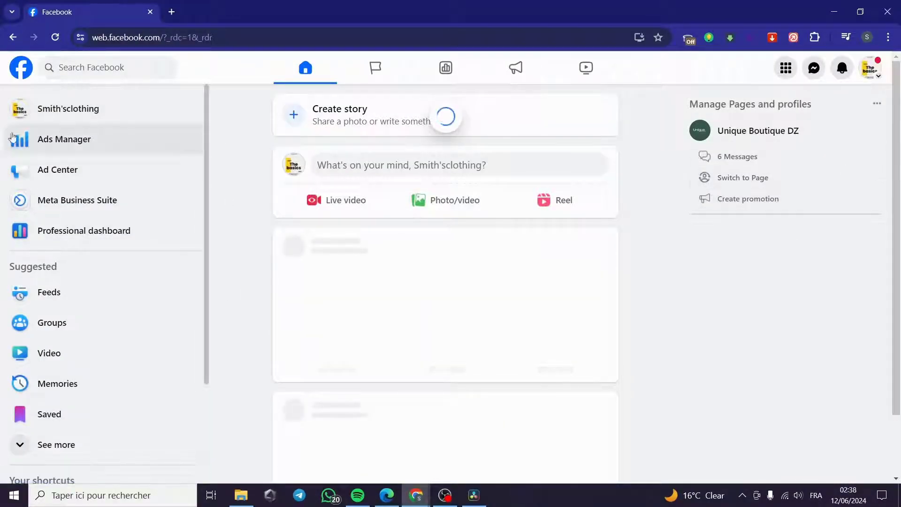
{"action": "left_click", "coordinate": [388, 500]}
{"action": "key", "text": "ctrl+shift+Tab"}
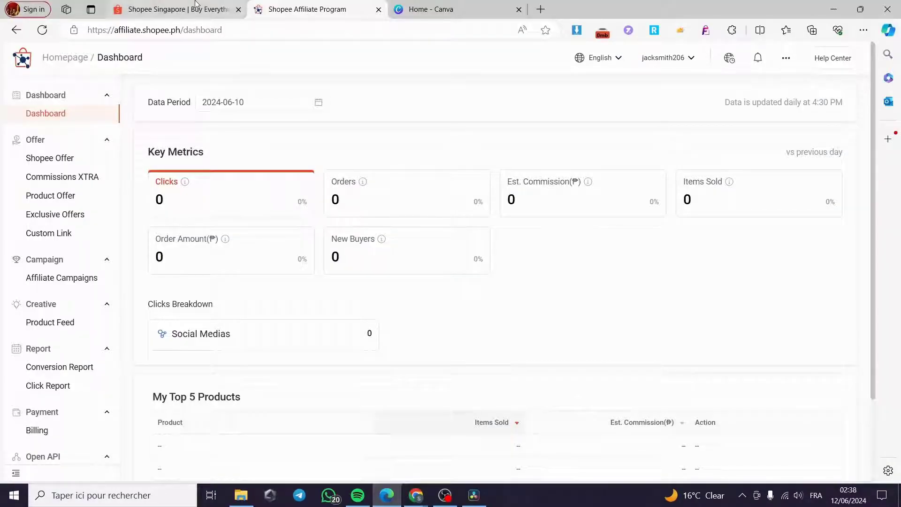
Step: Open the product page of the Anvers Magnetic iPhone 15 Pro Max Case from Shopee's Flash Deals
{"action": "scroll", "coordinate": [417, 336], "scroll_direction": "down", "scroll_amount": 10}
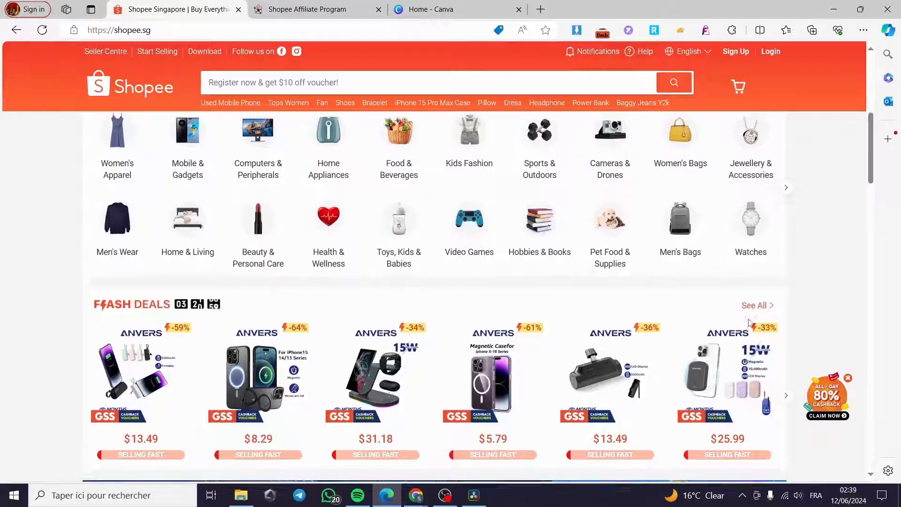
{"action": "scroll", "coordinate": [308, 365], "scroll_direction": "down", "scroll_amount": 1}
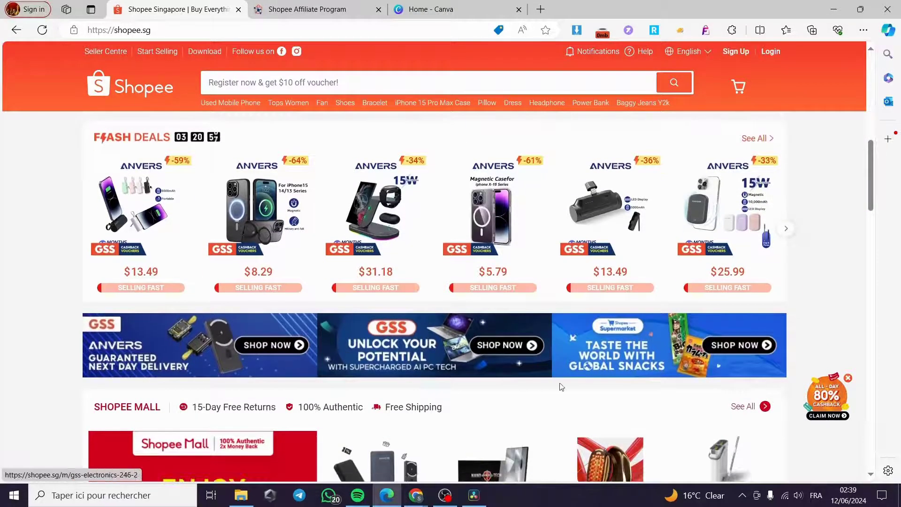
{"action": "left_click", "coordinate": [499, 233]}
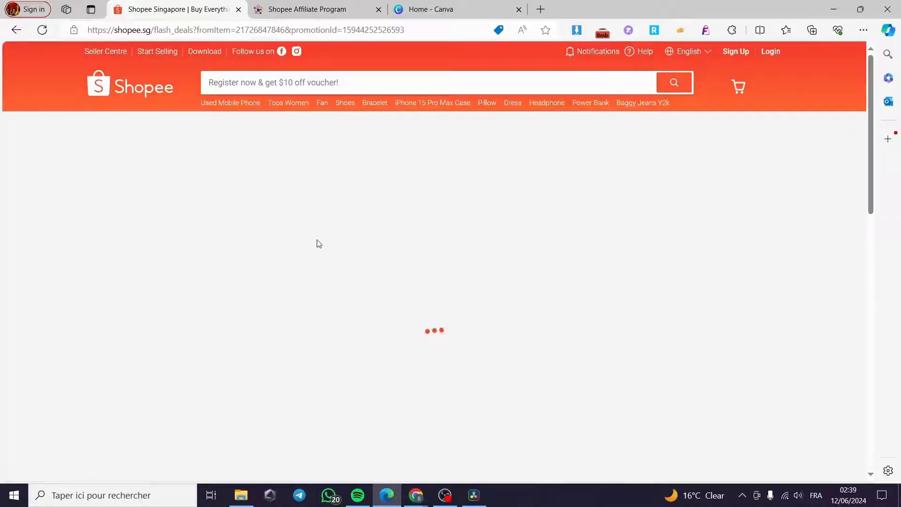
{"action": "scroll", "coordinate": [410, 253], "scroll_direction": "down", "scroll_amount": 1}
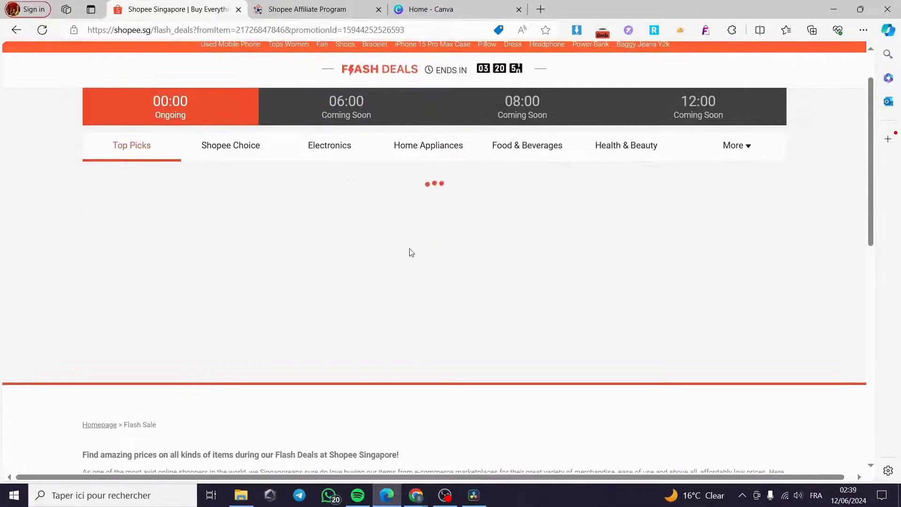
{"action": "scroll", "coordinate": [216, 213], "scroll_direction": "down", "scroll_amount": 4}
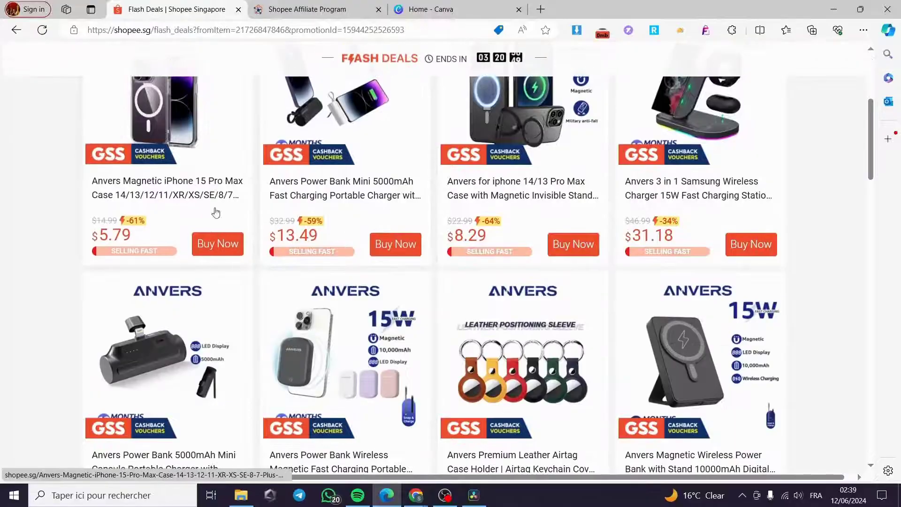
{"action": "scroll", "coordinate": [216, 213], "scroll_direction": "up", "scroll_amount": 1}
{"action": "left_click", "coordinate": [138, 175]}
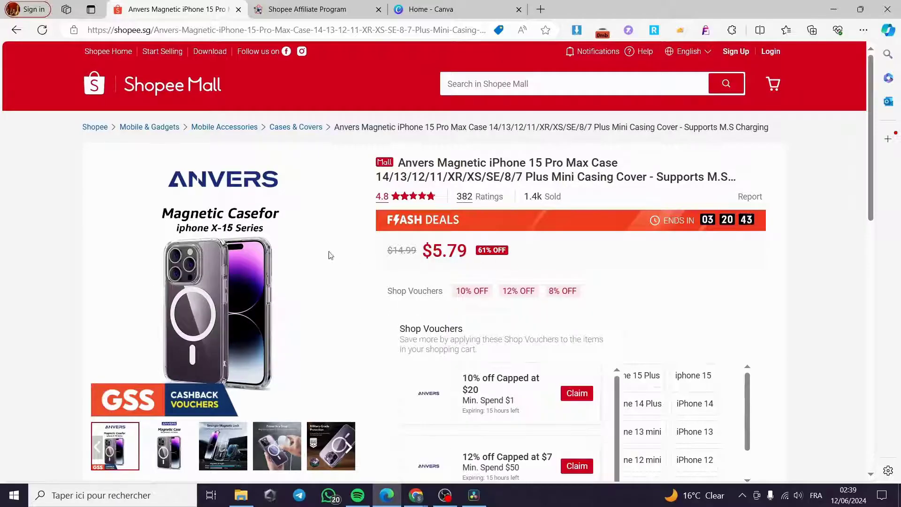
Step: Save the phone case's first product image as a JPEG in the Téléchargements folder and close the image viewer
{"action": "scroll", "coordinate": [330, 255], "scroll_direction": "down", "scroll_amount": 2}
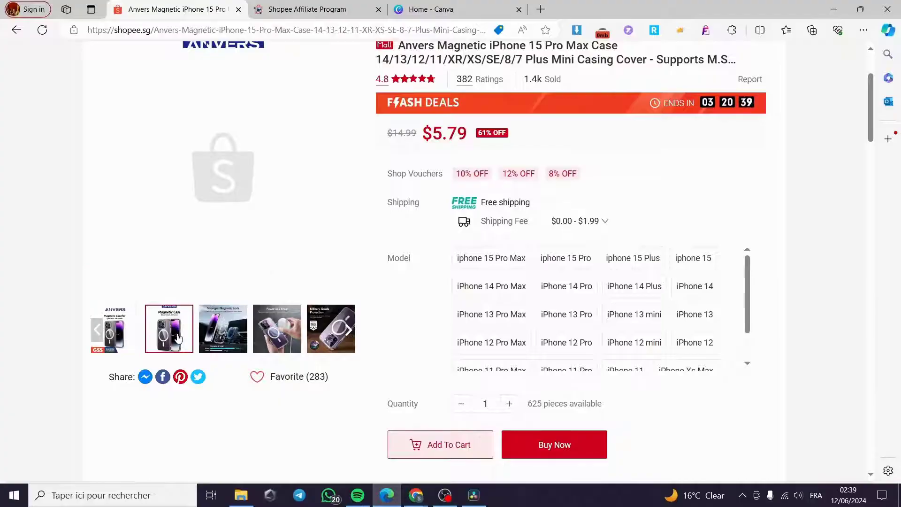
{"action": "left_click", "coordinate": [121, 332]}
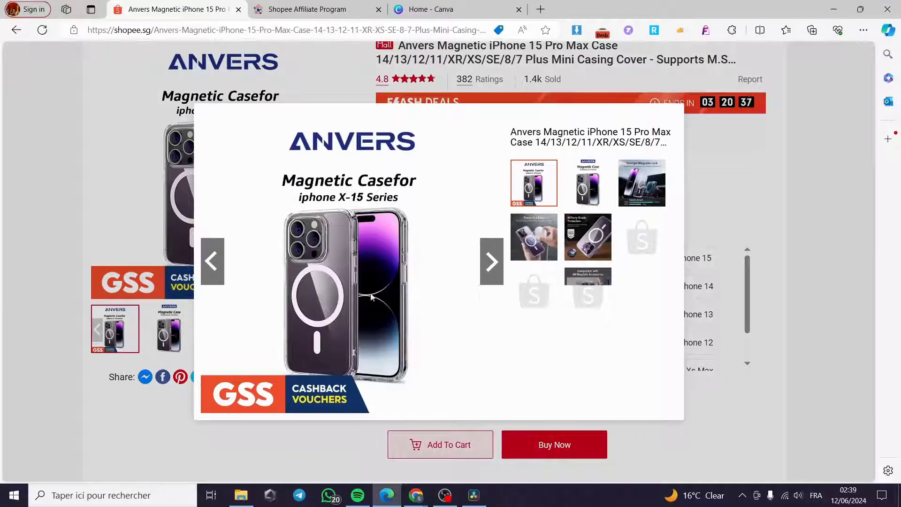
{"action": "right_click", "coordinate": [354, 269]}
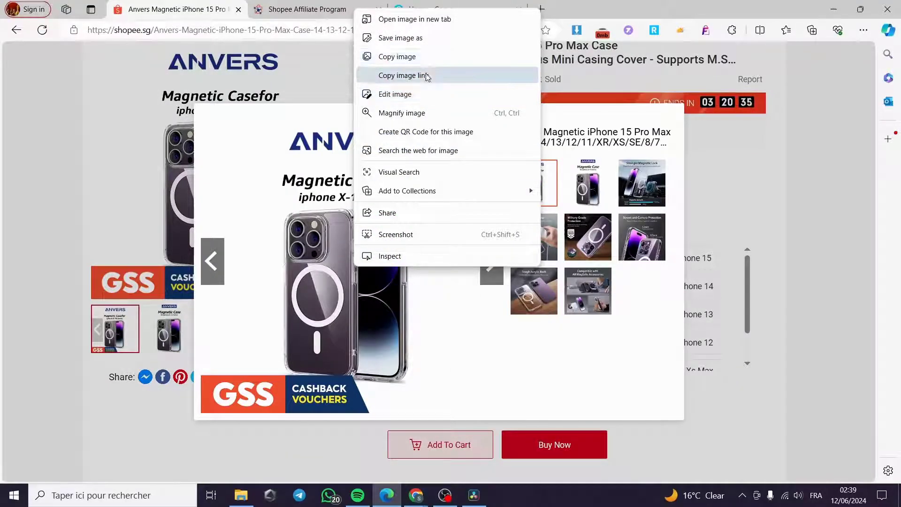
{"action": "left_click", "coordinate": [421, 38]}
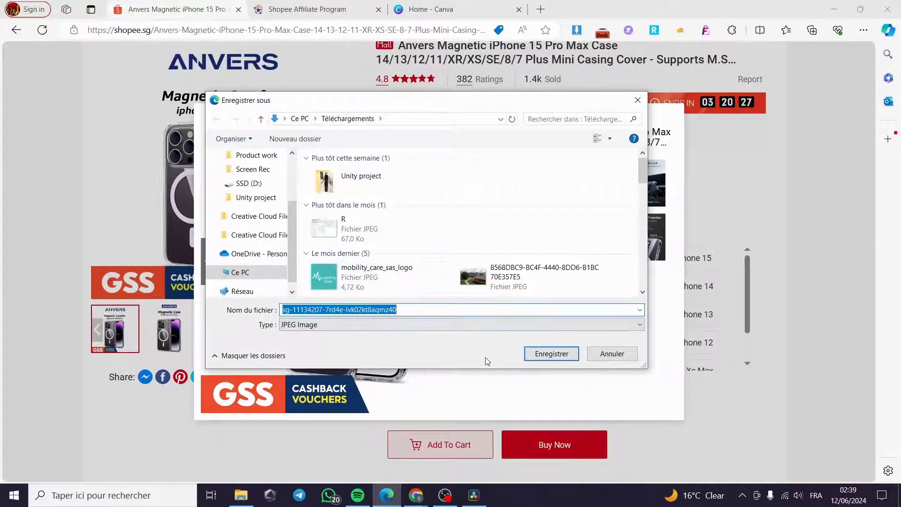
{"action": "left_click", "coordinate": [559, 360]}
{"action": "left_click", "coordinate": [133, 61]}
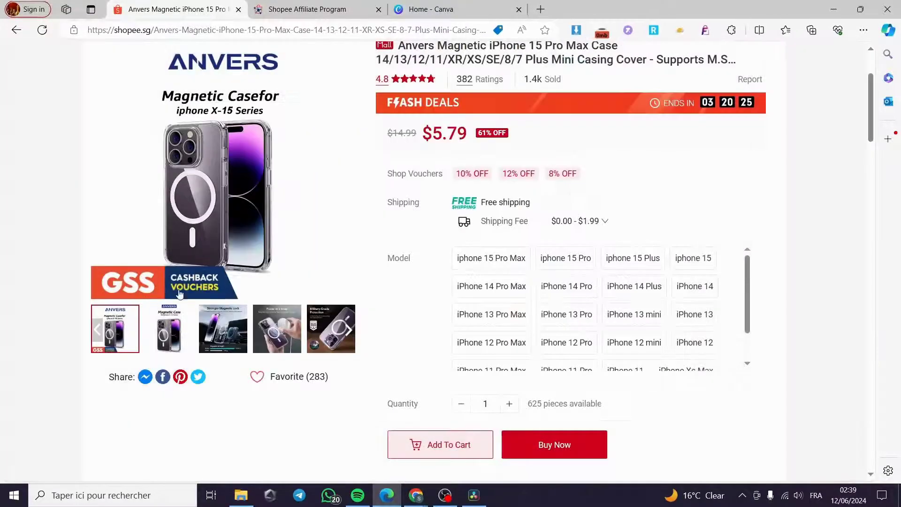
Step: Open the "Military-Grade Protection" product image at full size and save it to the computer
{"action": "left_click", "coordinate": [318, 330]}
{"action": "right_click", "coordinate": [354, 263]}
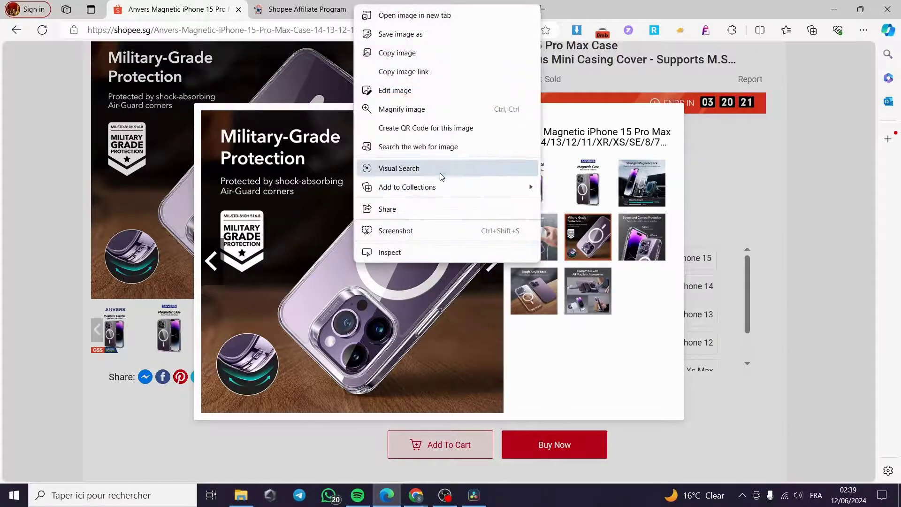
{"action": "left_click", "coordinate": [458, 34]}
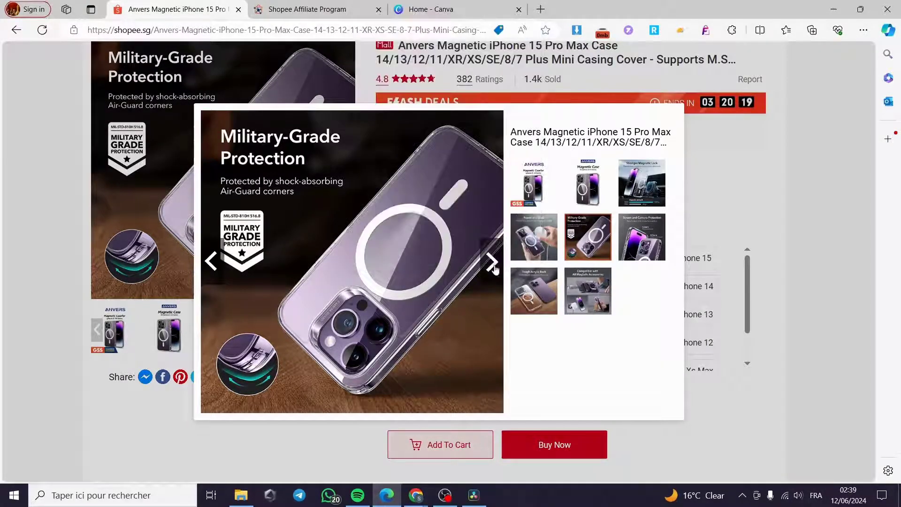
{"action": "left_click", "coordinate": [546, 351]}
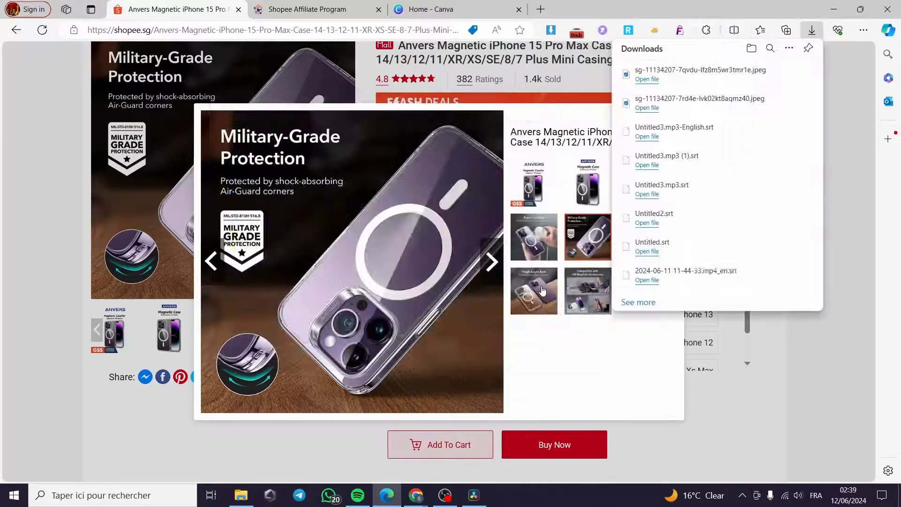
Step: Save the "Power in a Snap" product image to the computer and close the image viewer
{"action": "left_click", "coordinate": [534, 237]}
{"action": "right_click", "coordinate": [368, 260]}
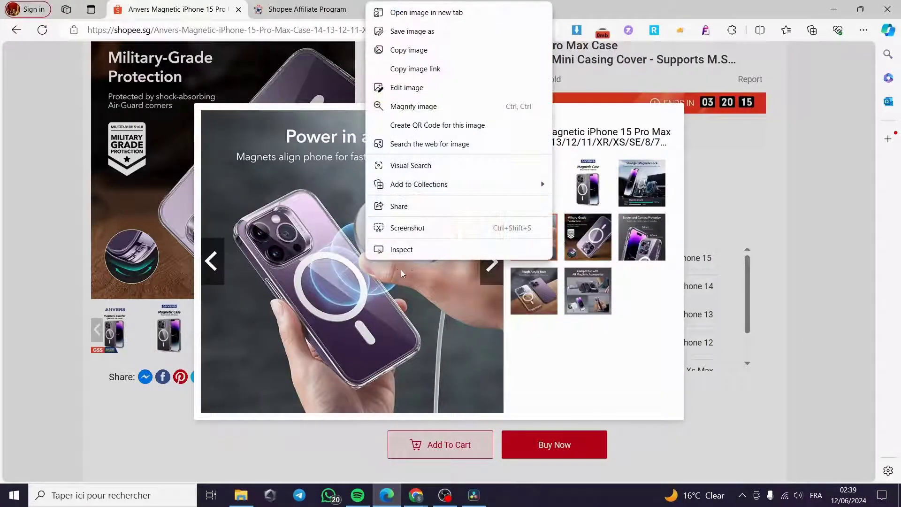
{"action": "left_click", "coordinate": [452, 34]}
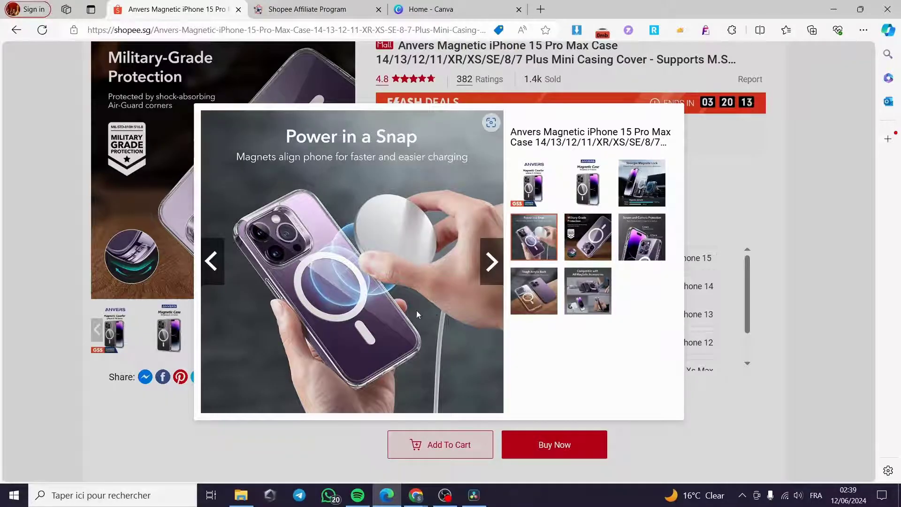
{"action": "key", "text": "Return"}
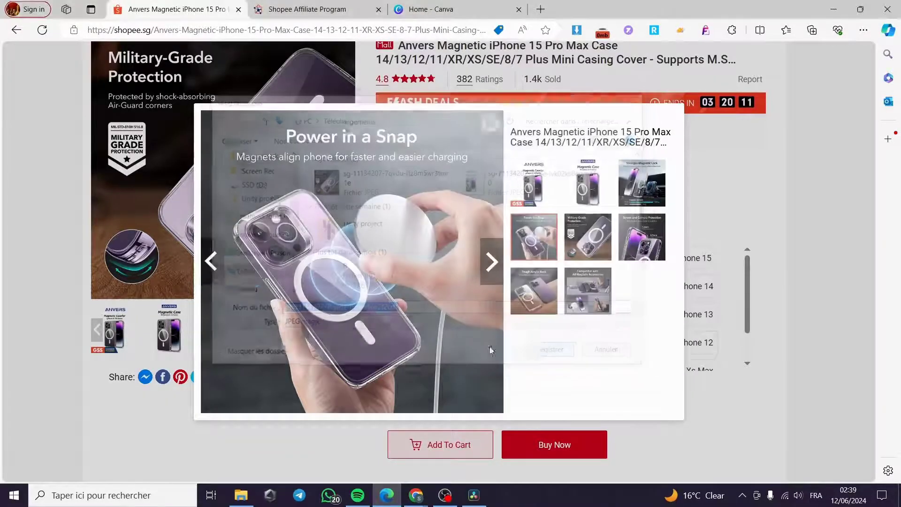
{"action": "left_click", "coordinate": [72, 164]}
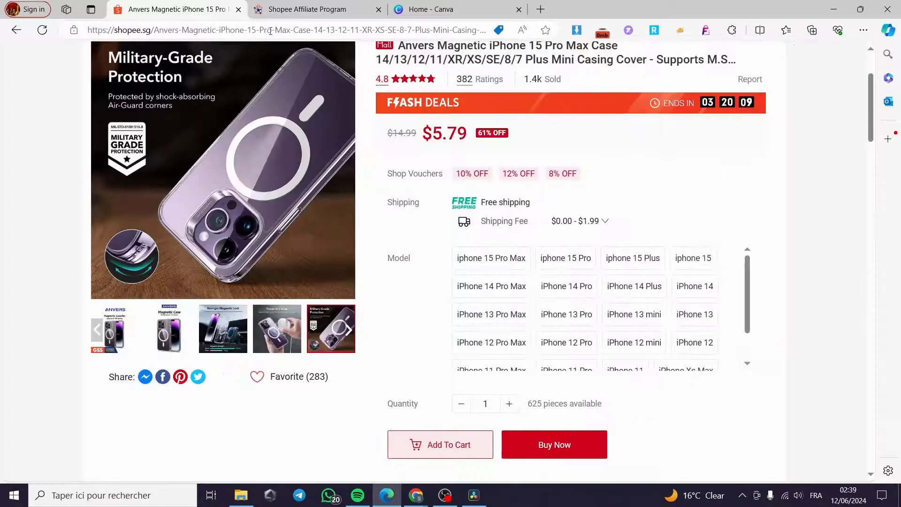
Step: Copy the phone case's product page URL and paste it into the Custom Link form of the Shopee Affiliate Program
{"action": "left_click", "coordinate": [248, 31]}
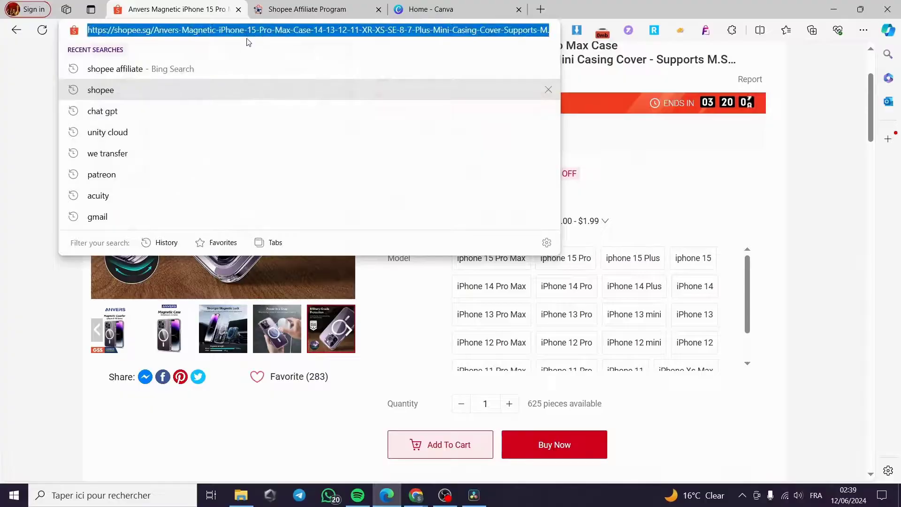
{"action": "left_click", "coordinate": [312, 15]}
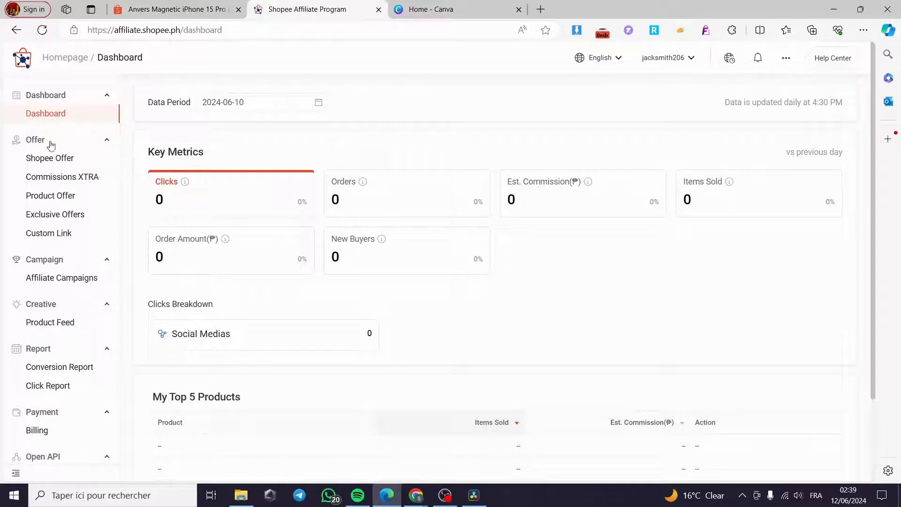
{"action": "left_click", "coordinate": [50, 235]}
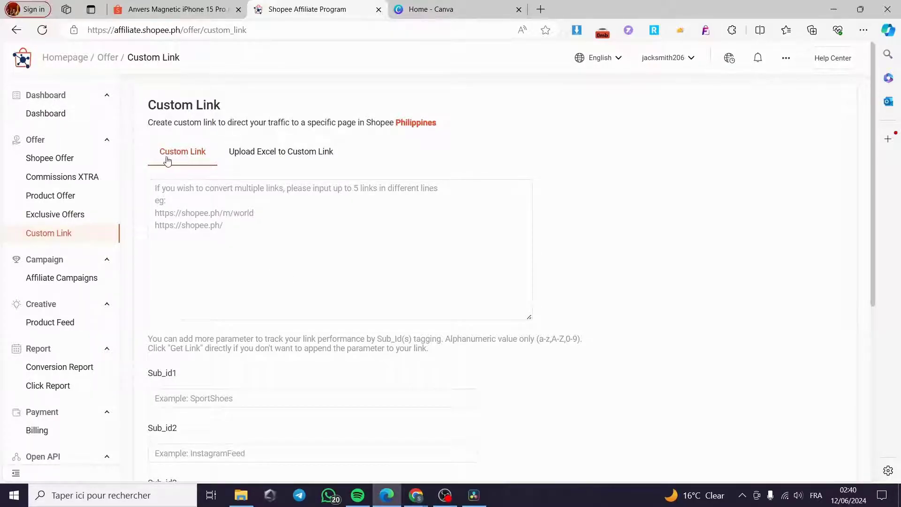
{"action": "left_click", "coordinate": [168, 189]}
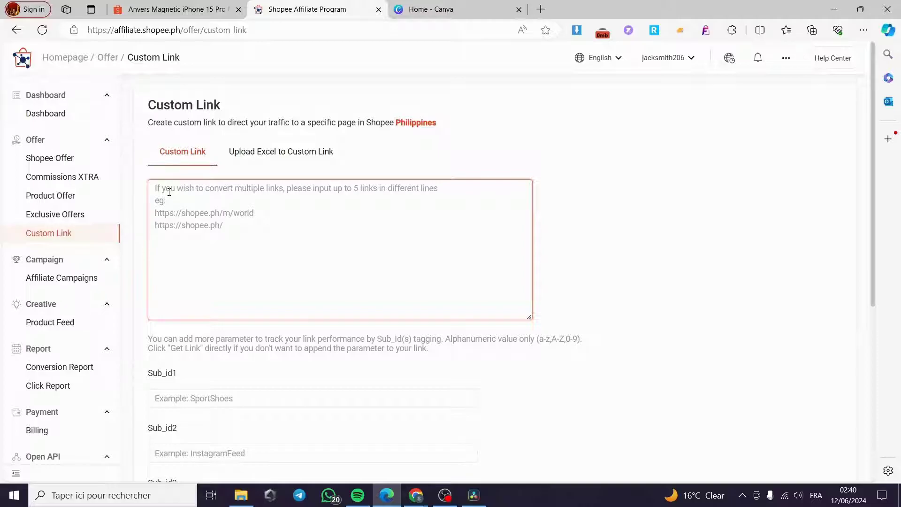
{"action": "type", "text": "https://shopee.sg/Anvers-Magnetic-iPhone-15-Pro-Max-Case-14-13-12-11-XR-XS-SE-8-7-Plus-Mini-Casing-Cover-Supports-M.S-Charging-i.407922032.21726847846"}
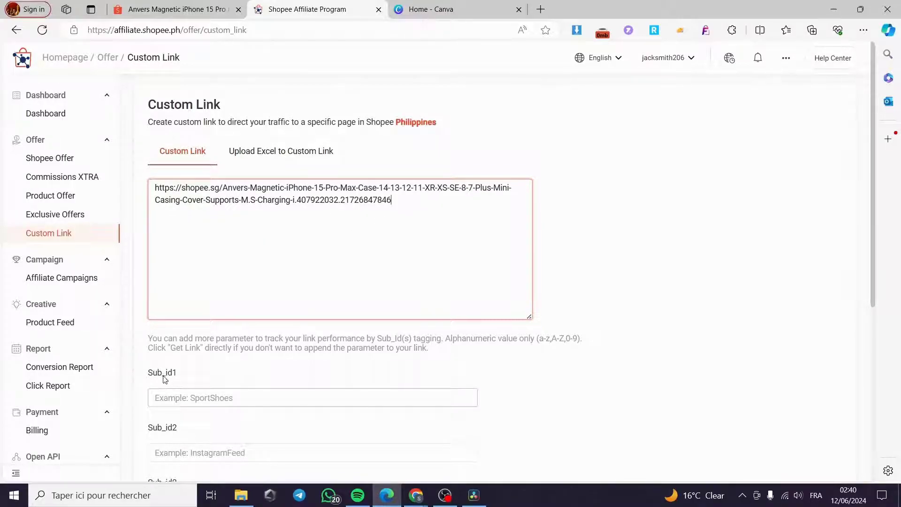
Step: Examine the pasted product link and the optional Sub_id fields of the Custom Link form
{"action": "scroll", "coordinate": [170, 321], "scroll_direction": "down", "scroll_amount": 3}
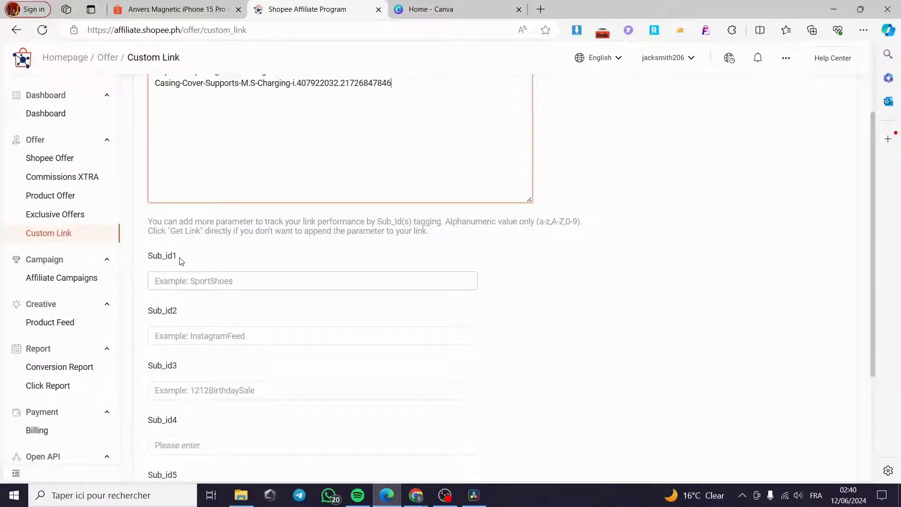
{"action": "scroll", "coordinate": [183, 324], "scroll_direction": "down", "scroll_amount": 4}
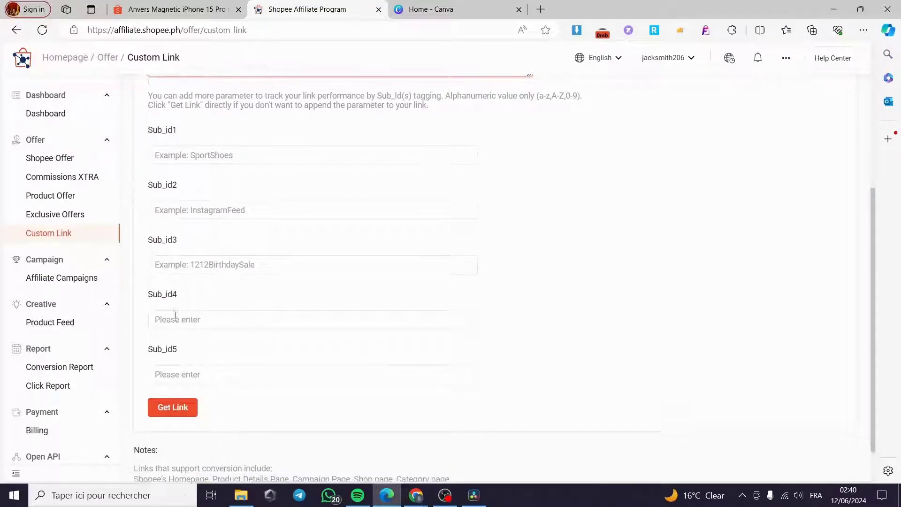
{"action": "scroll", "coordinate": [230, 346], "scroll_direction": "up", "scroll_amount": 7}
{"action": "scroll", "coordinate": [197, 296], "scroll_direction": "down", "scroll_amount": 4}
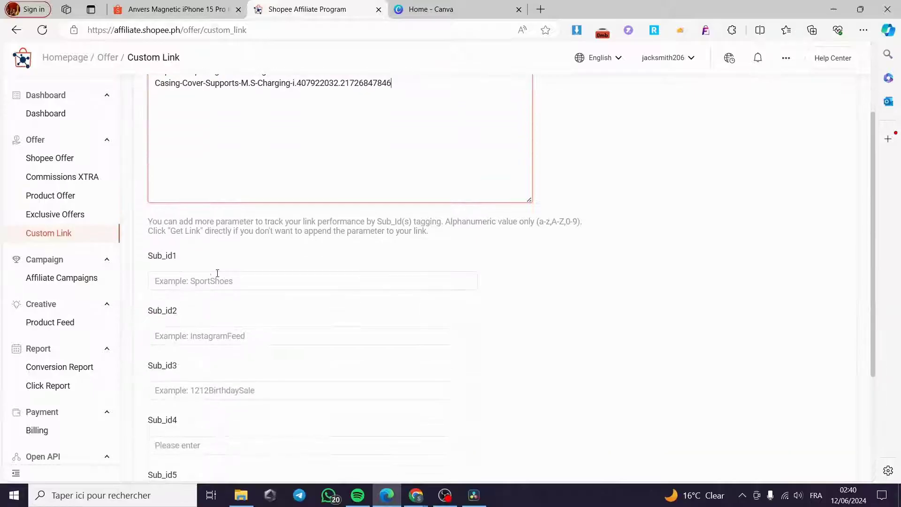
{"action": "scroll", "coordinate": [205, 325], "scroll_direction": "up", "scroll_amount": 4}
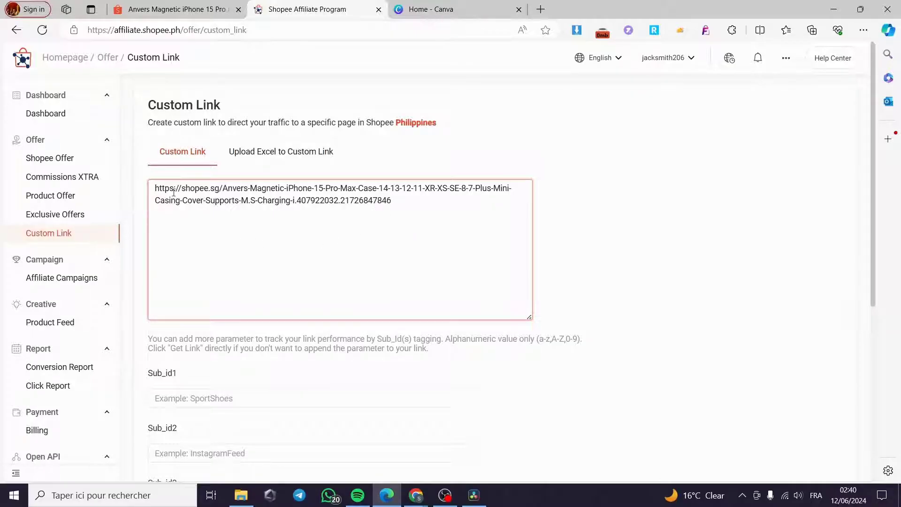
{"action": "scroll", "coordinate": [305, 239], "scroll_direction": "down", "scroll_amount": 1}
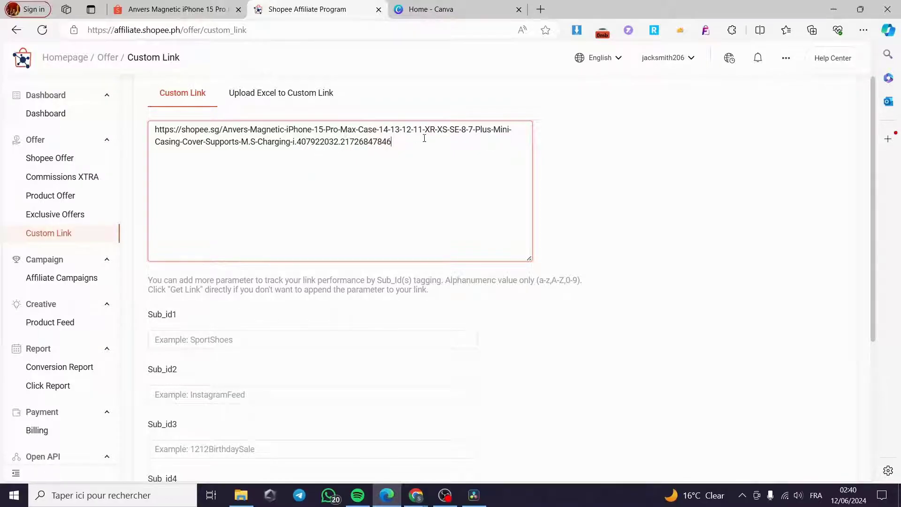
{"action": "left_click_drag", "start_coordinate": [424, 139], "coordinate": [151, 130]}
{"action": "left_click", "coordinate": [205, 141]}
{"action": "scroll", "coordinate": [193, 161], "scroll_direction": "down", "scroll_amount": 4}
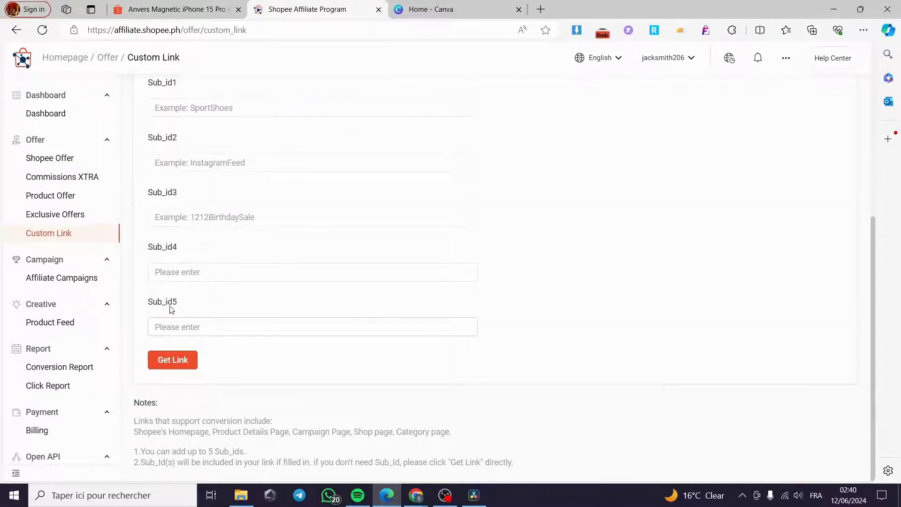
{"action": "scroll", "coordinate": [171, 310], "scroll_direction": "up", "scroll_amount": 5}
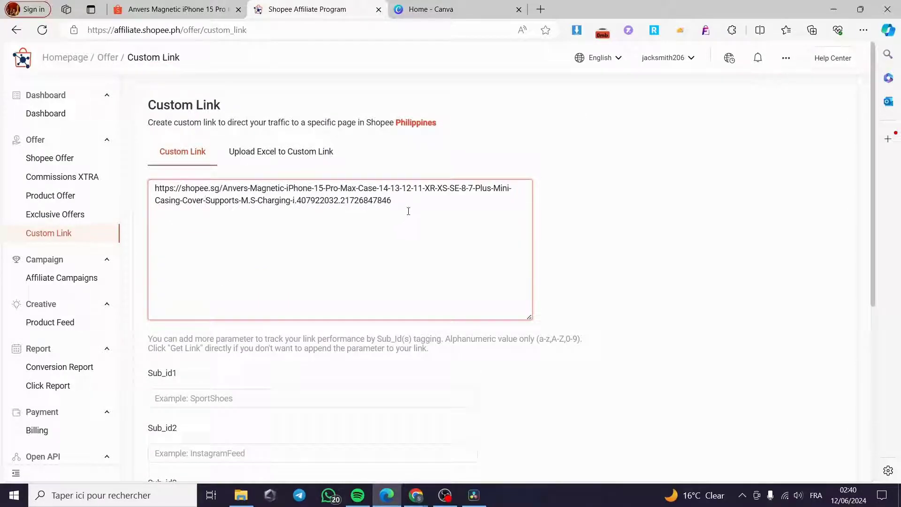
Step: Enter "phone case" as Sub_id1 and try to generate the custom link
{"action": "scroll", "coordinate": [221, 257], "scroll_direction": "down", "scroll_amount": 2}
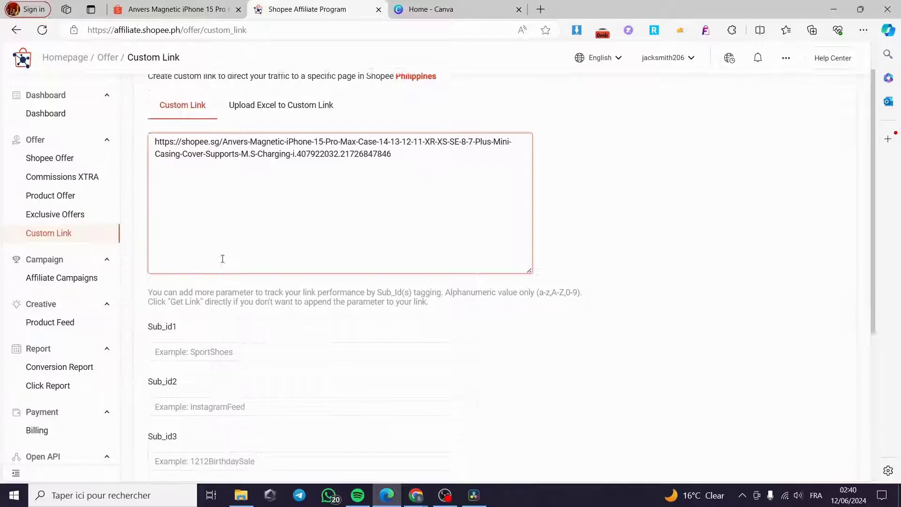
{"action": "left_click", "coordinate": [203, 282]}
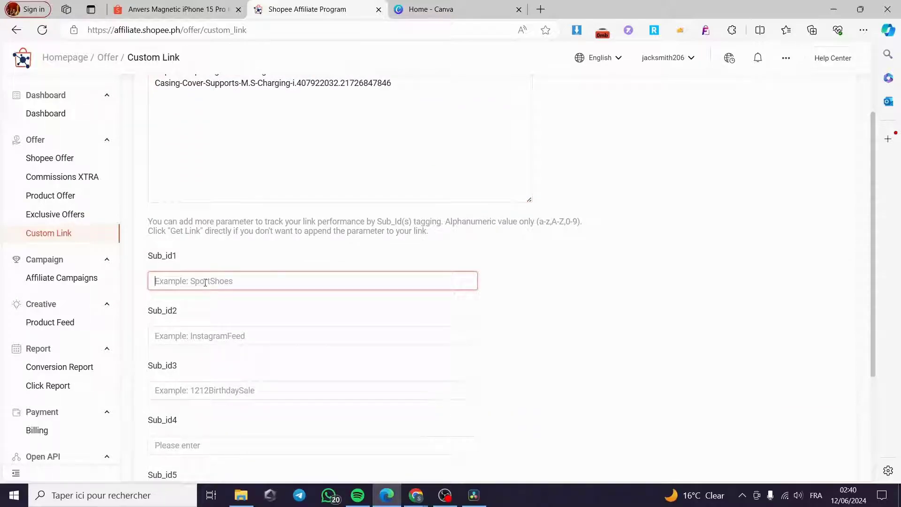
{"action": "type", "text": "ph"}
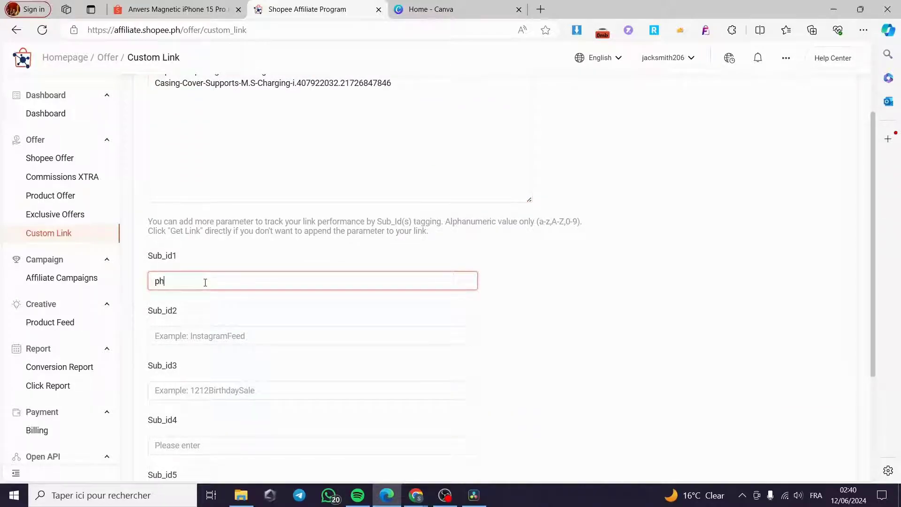
{"action": "type", "text": "one case"}
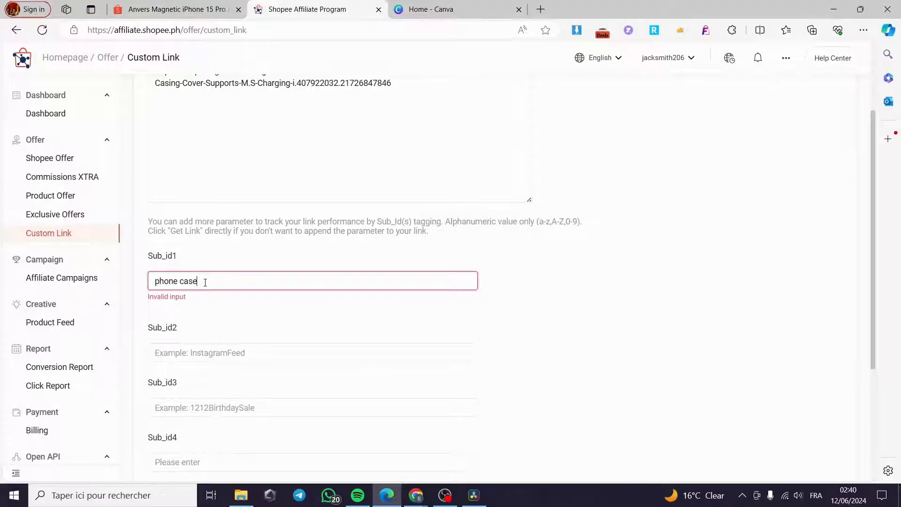
{"action": "left_click", "coordinate": [495, 295]}
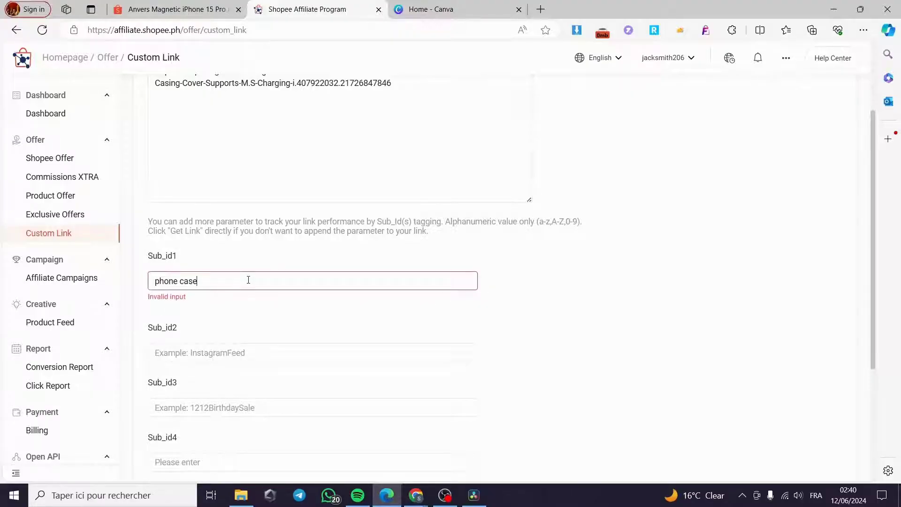
{"action": "left_click_drag", "start_coordinate": [238, 281], "coordinate": [154, 282]}
{"action": "scroll", "coordinate": [334, 282], "scroll_direction": "down", "scroll_amount": 4}
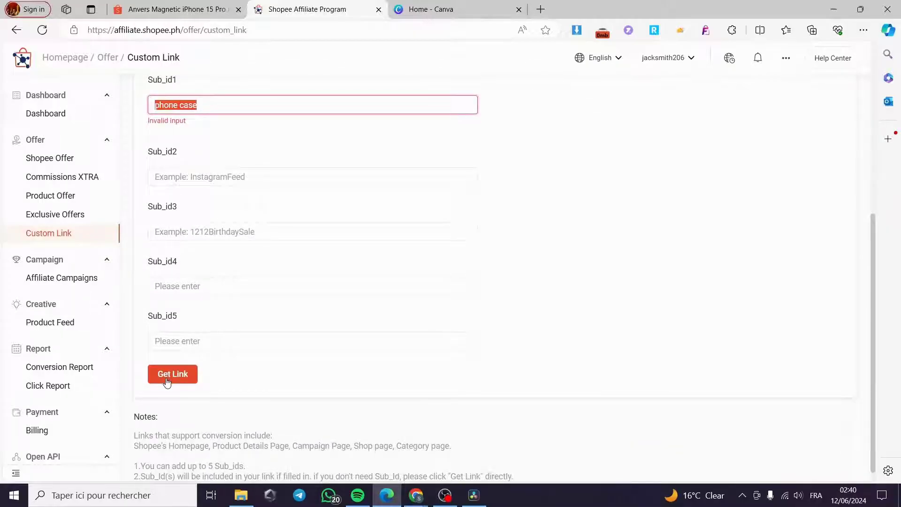
{"action": "left_click", "coordinate": [168, 383]}
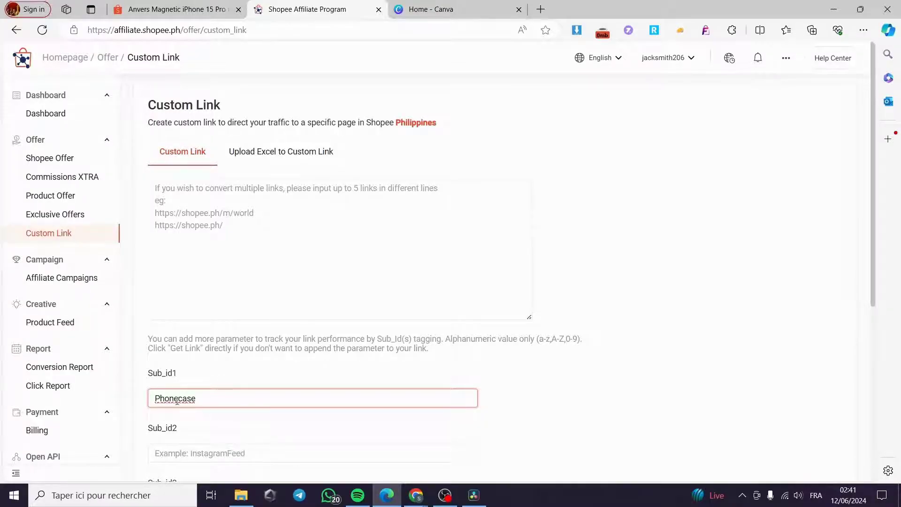
Step: Paste the shopee.sg product link into the empty Custom Link form again and try to generate the affiliate link
{"action": "scroll", "coordinate": [197, 400], "scroll_direction": "down", "scroll_amount": 1}
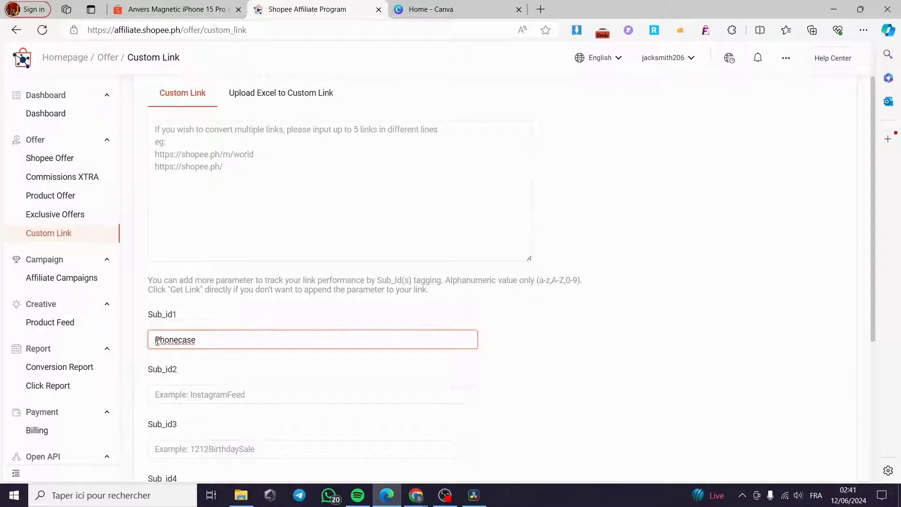
{"action": "scroll", "coordinate": [285, 352], "scroll_direction": "down", "scroll_amount": 4}
{"action": "left_click", "coordinate": [172, 360]}
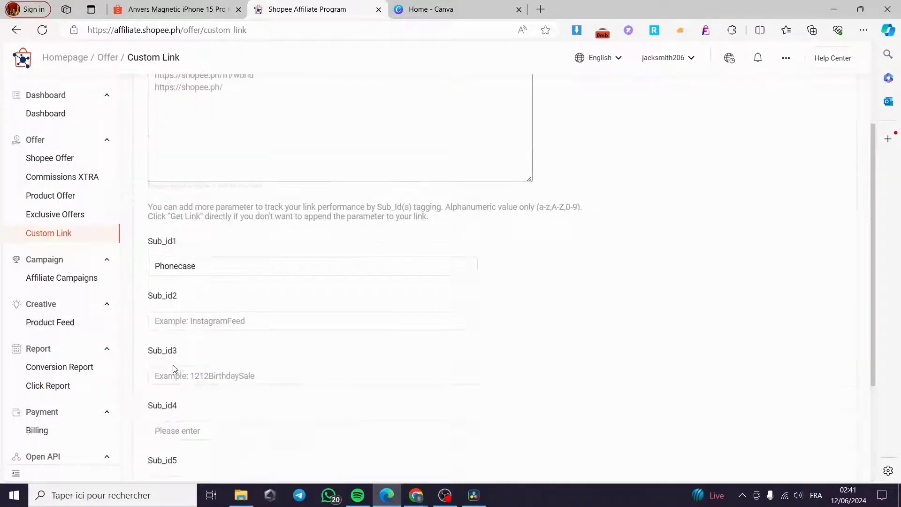
{"action": "scroll", "coordinate": [201, 300], "scroll_direction": "up", "scroll_amount": 3}
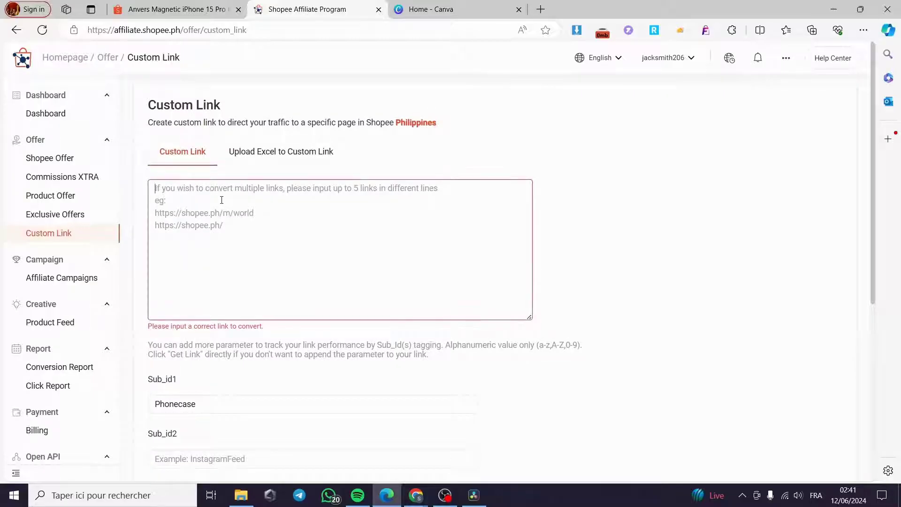
{"action": "key", "text": "ctrl+v"}
{"action": "left_click", "coordinate": [224, 396]}
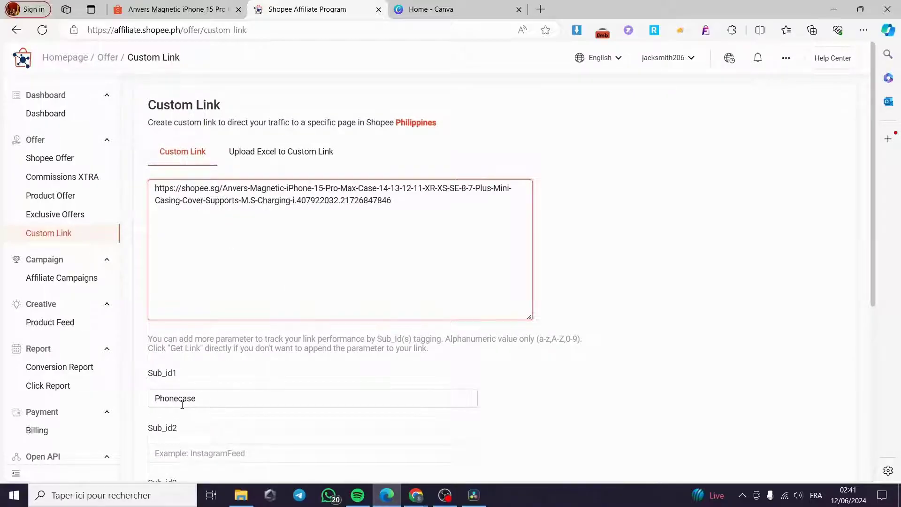
{"action": "scroll", "coordinate": [196, 387], "scroll_direction": "down", "scroll_amount": 5}
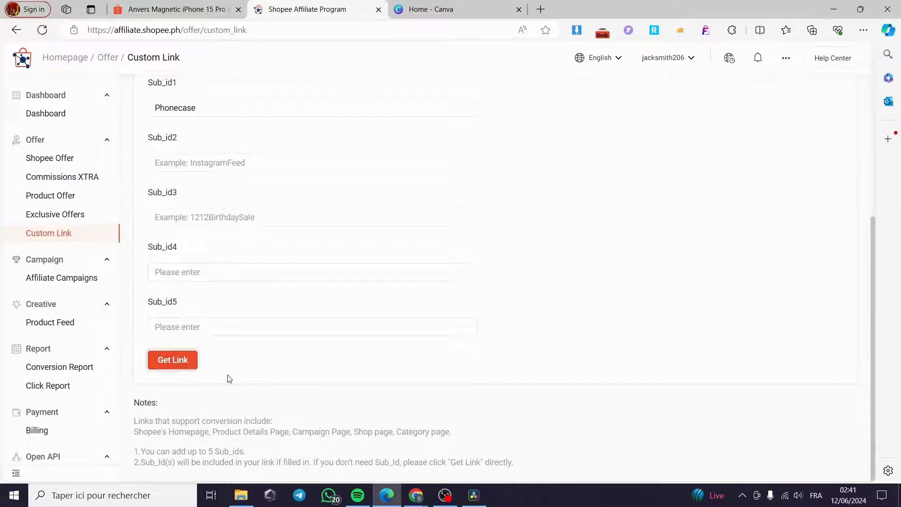
{"action": "left_click", "coordinate": [180, 361]}
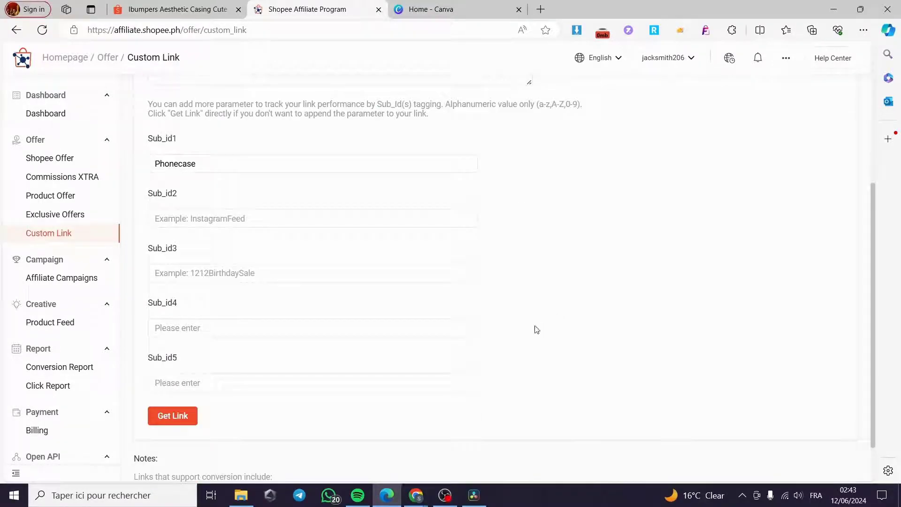
Step: Review the Custom Link note about Shopee Philippines and compare the entered link with the Ibumpers phone case's product page
{"action": "scroll", "coordinate": [535, 328], "scroll_direction": "up", "scroll_amount": 3}
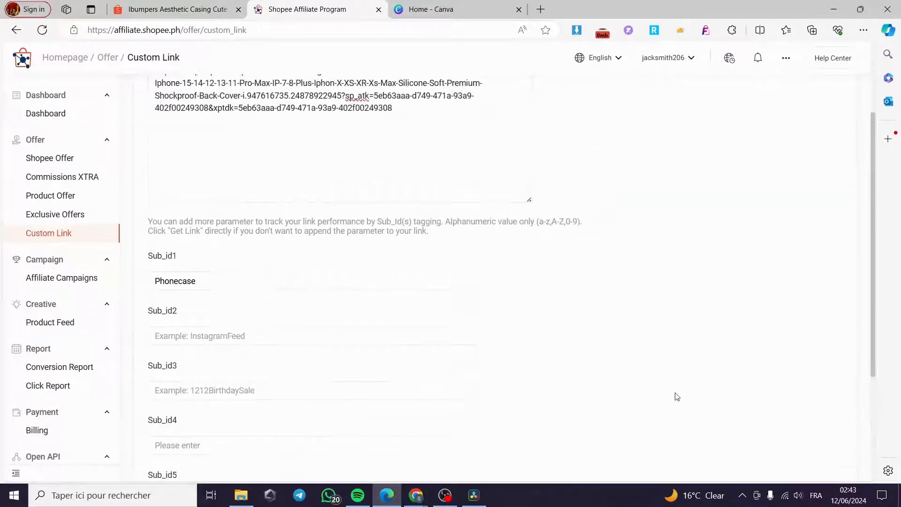
{"action": "scroll", "coordinate": [605, 392], "scroll_direction": "up", "scroll_amount": 3}
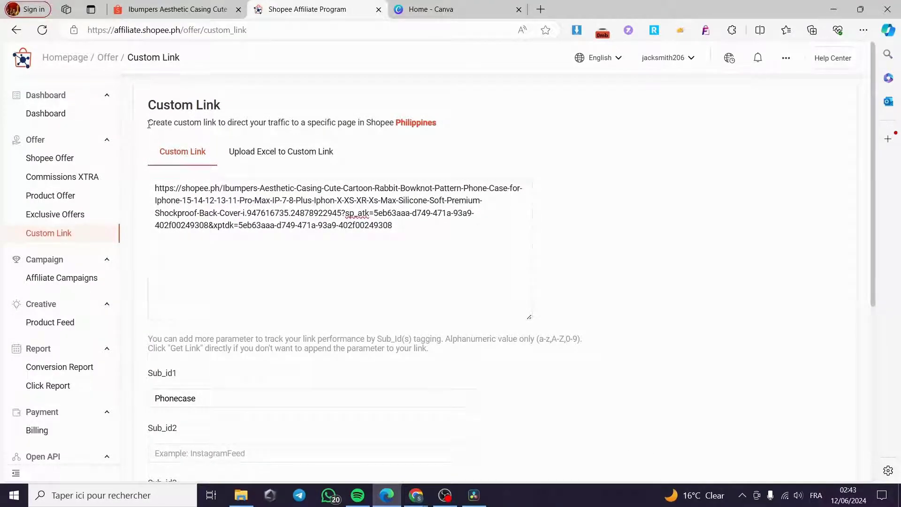
{"action": "left_click_drag", "start_coordinate": [149, 124], "coordinate": [211, 125]}
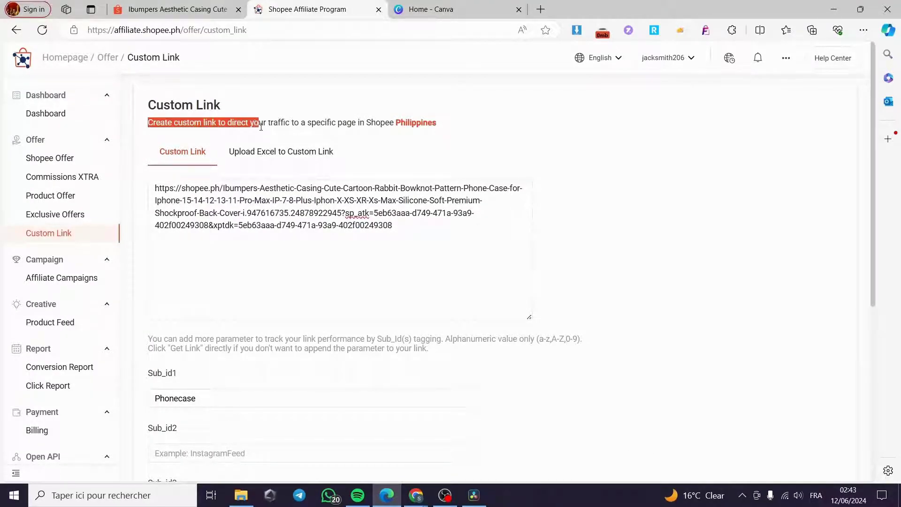
{"action": "left_click_drag", "start_coordinate": [313, 130], "coordinate": [377, 125]}
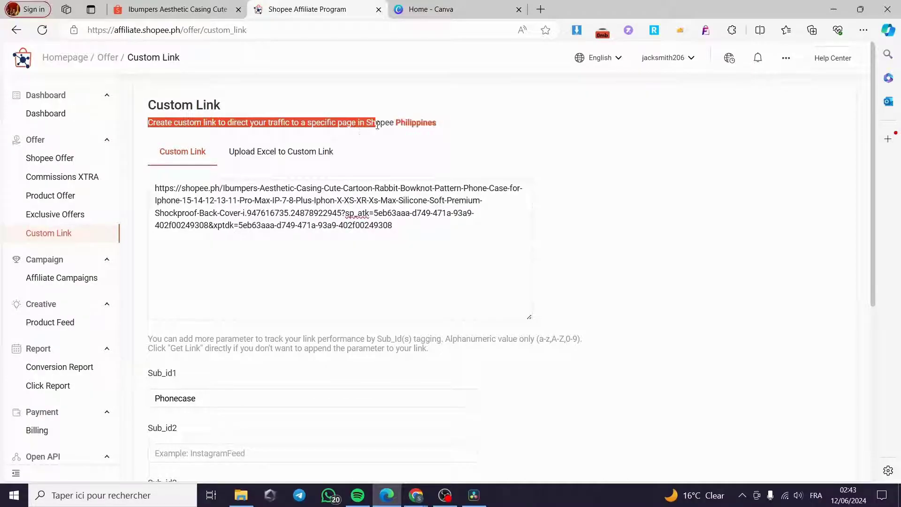
{"action": "left_click", "coordinate": [429, 148]}
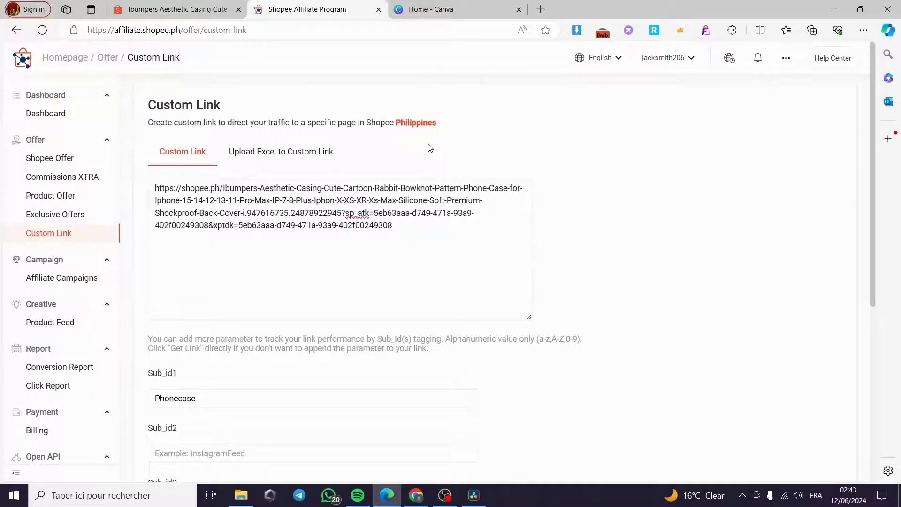
{"action": "left_click", "coordinate": [217, 8]}
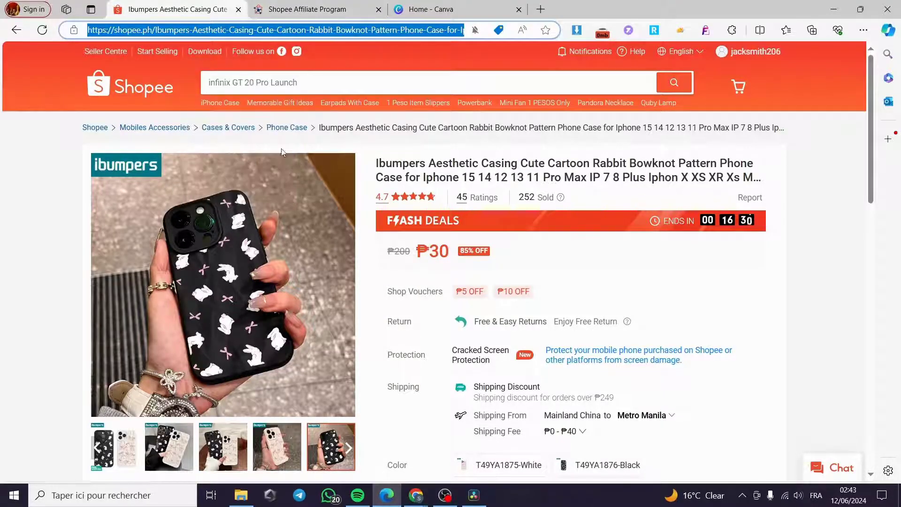
{"action": "left_click", "coordinate": [300, 10]}
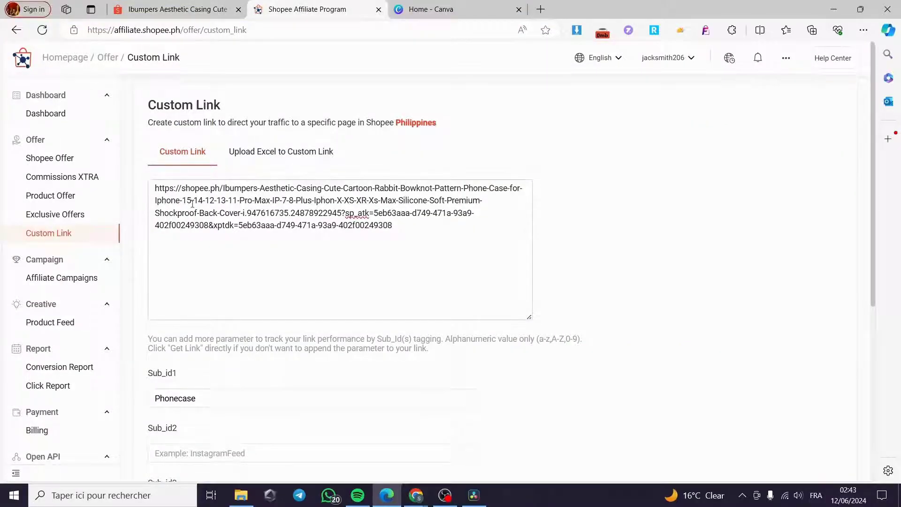
Step: Generate the custom link for the Ibumpers phone case, copy the short link and close the link dialog
{"action": "scroll", "coordinate": [279, 219], "scroll_direction": "down", "scroll_amount": 6}
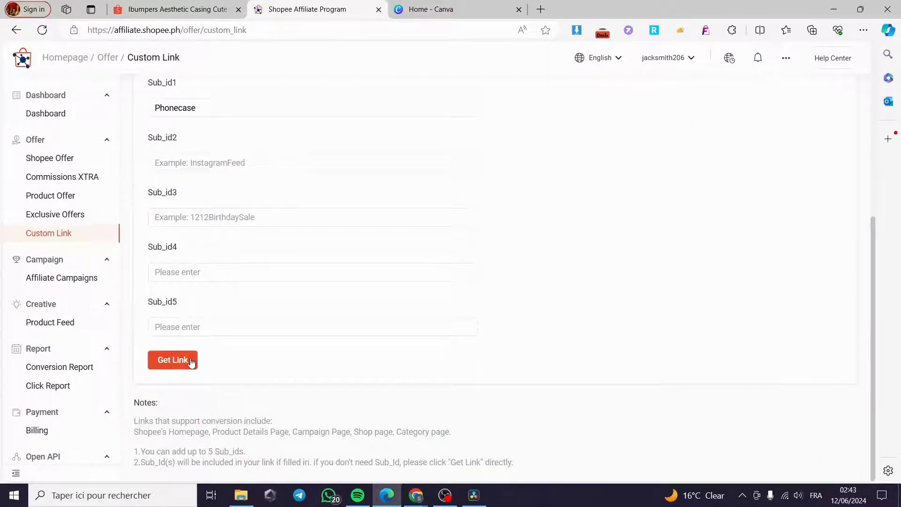
{"action": "left_click", "coordinate": [182, 367]}
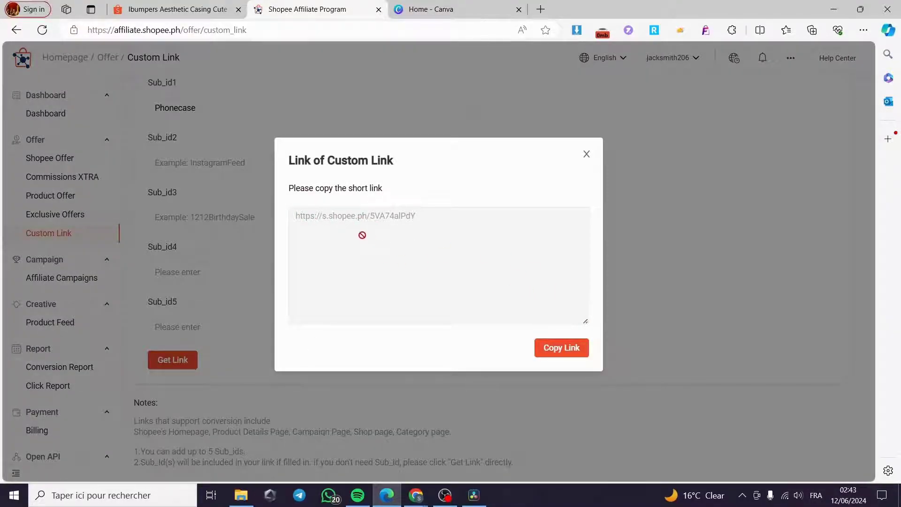
{"action": "left_click", "coordinate": [559, 351]}
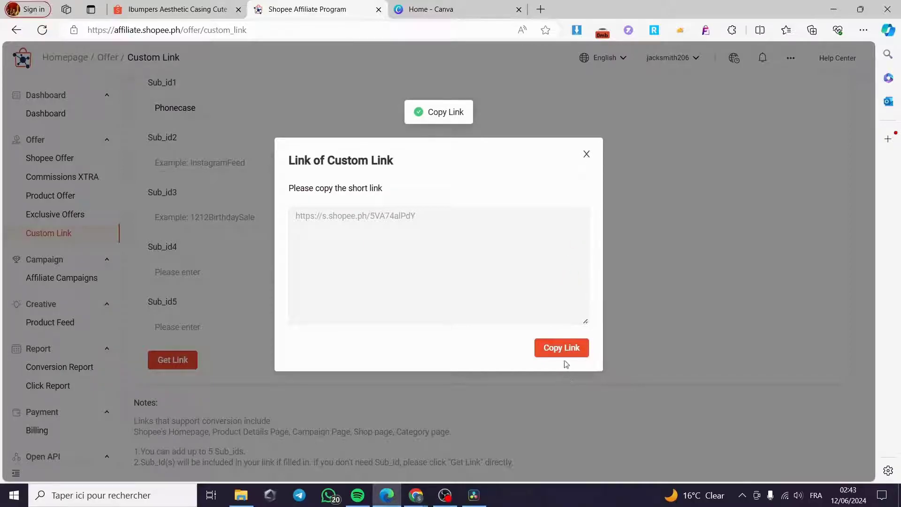
{"action": "left_click", "coordinate": [585, 155]}
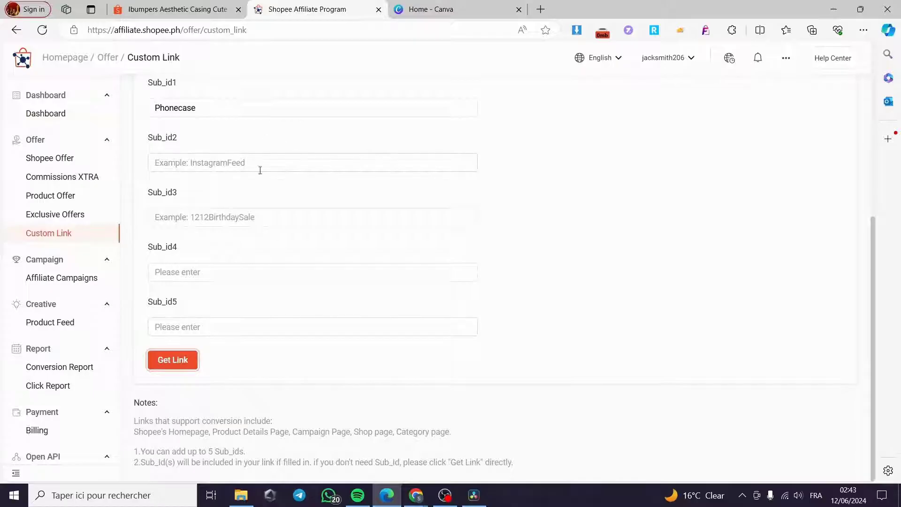
Step: Switch to Canva and search its templates for "facebook post"
{"action": "left_click", "coordinate": [450, 15]}
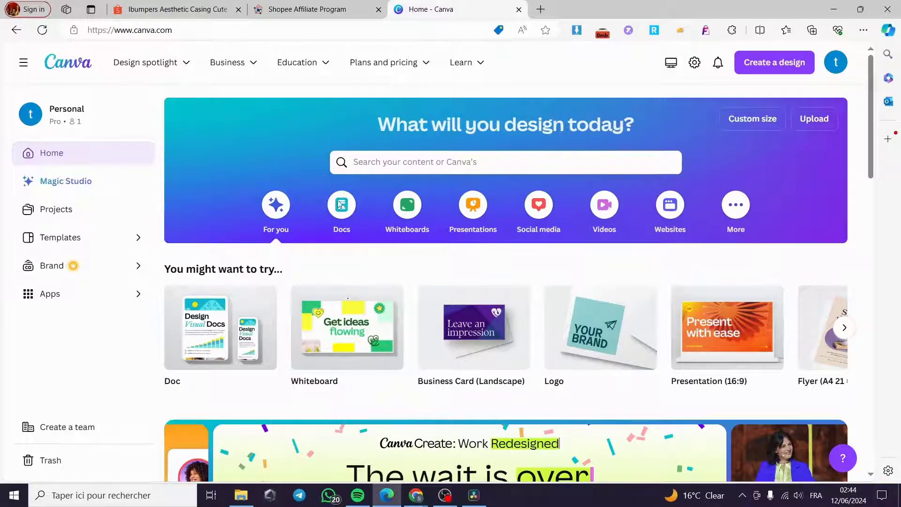
{"action": "left_click", "coordinate": [319, 9]}
{"action": "left_click", "coordinate": [412, 9]}
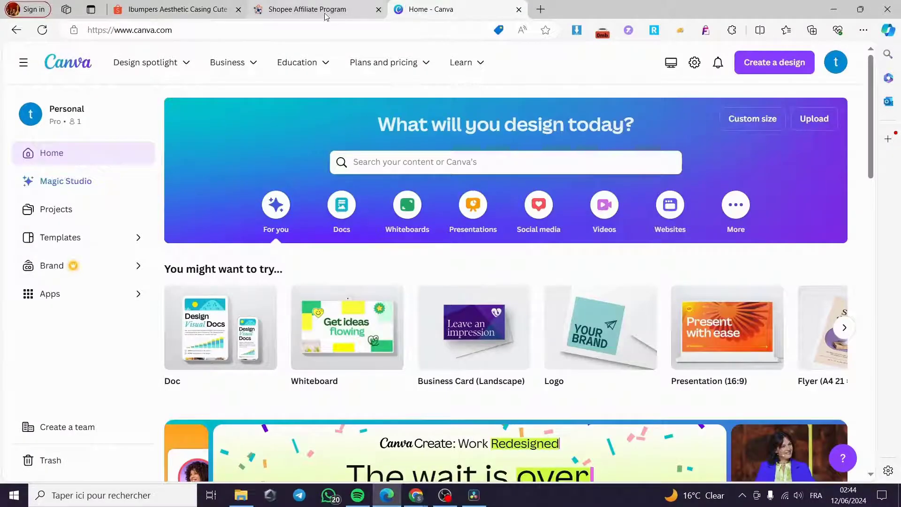
{"action": "left_click", "coordinate": [444, 163]}
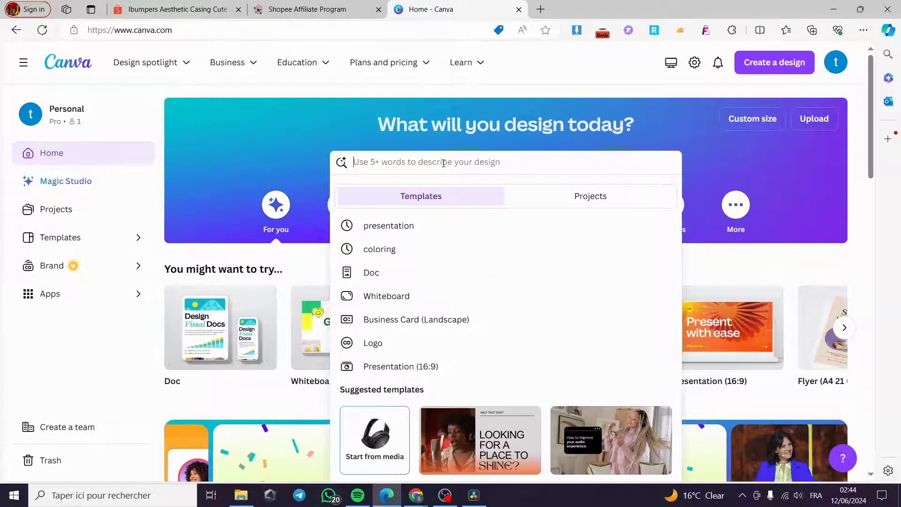
{"action": "type", "text": "face"}
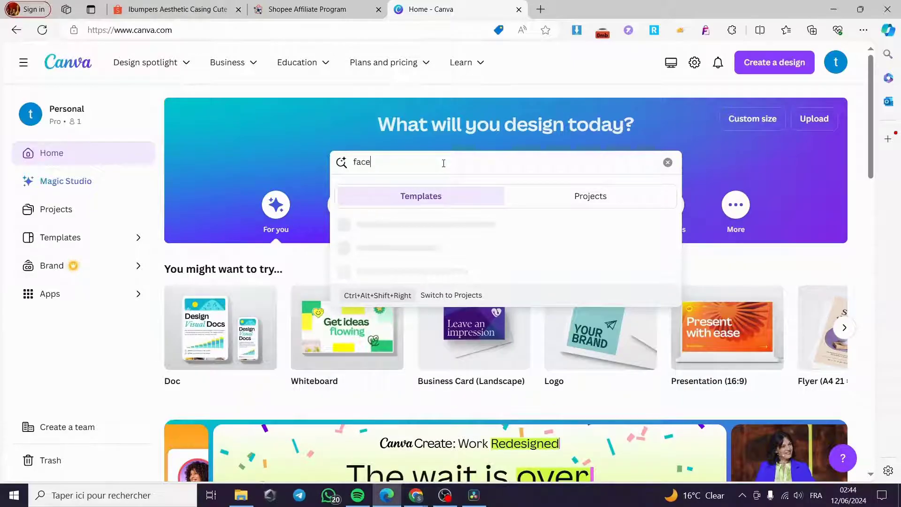
{"action": "type", "text": "book post"}
{"action": "left_click", "coordinate": [415, 196]}
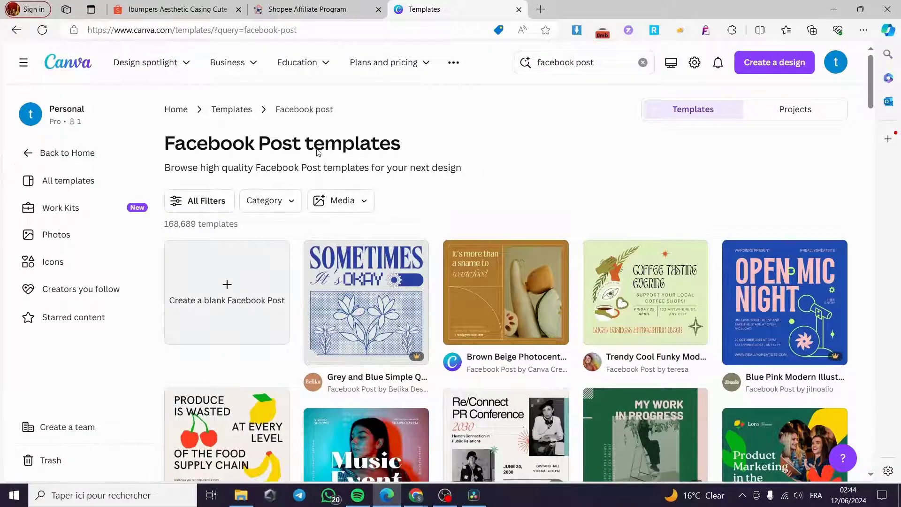
Step: Browse the Facebook Post templates for a design suited to promoting the phone case
{"action": "scroll", "coordinate": [475, 180], "scroll_direction": "down", "scroll_amount": 3}
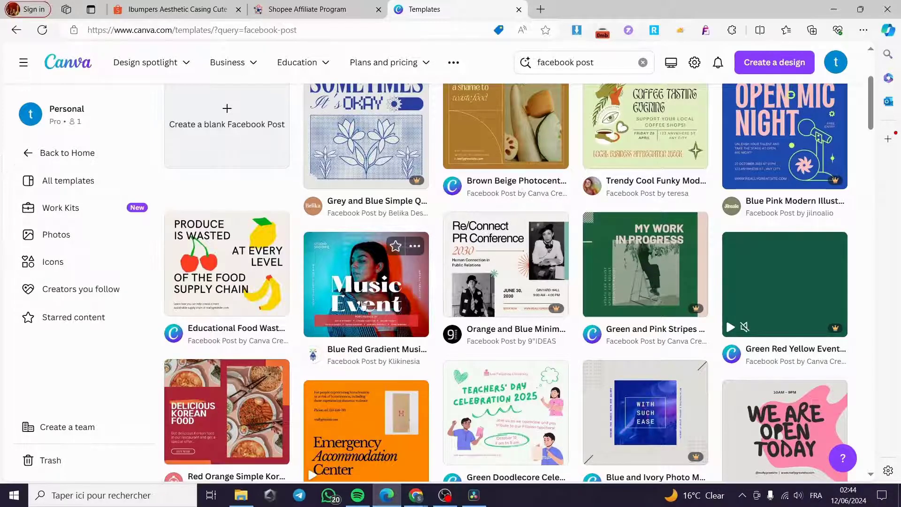
{"action": "scroll", "coordinate": [534, 335], "scroll_direction": "down", "scroll_amount": 2}
{"action": "scroll", "coordinate": [534, 335], "scroll_direction": "down", "scroll_amount": 2}
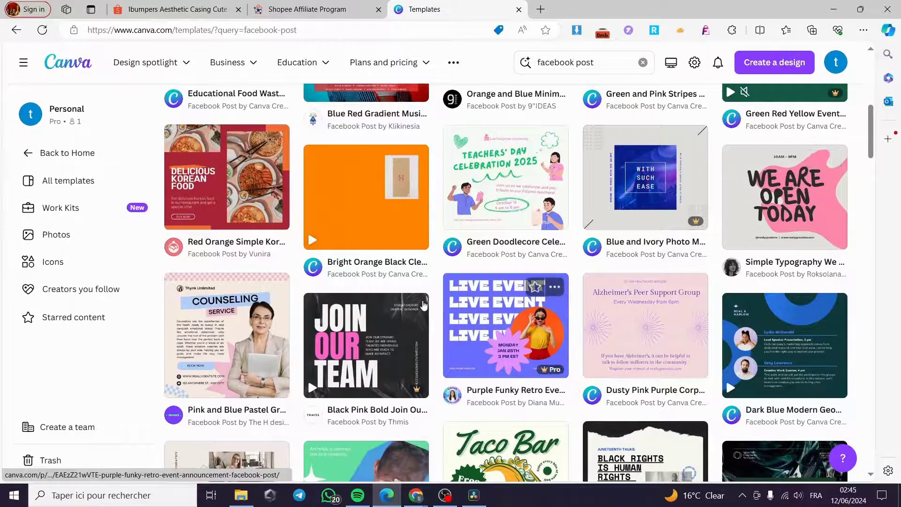
{"action": "scroll", "coordinate": [288, 239], "scroll_direction": "down", "scroll_amount": 2}
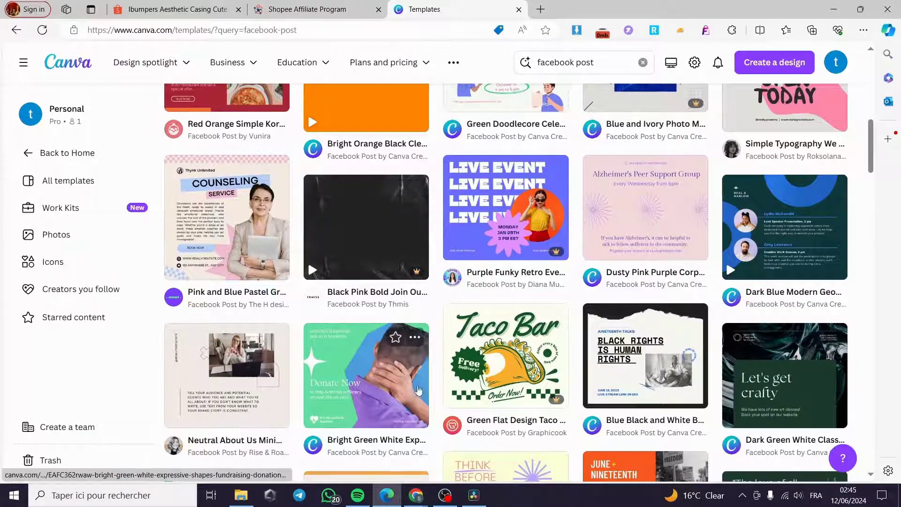
{"action": "scroll", "coordinate": [455, 304], "scroll_direction": "down", "scroll_amount": 1}
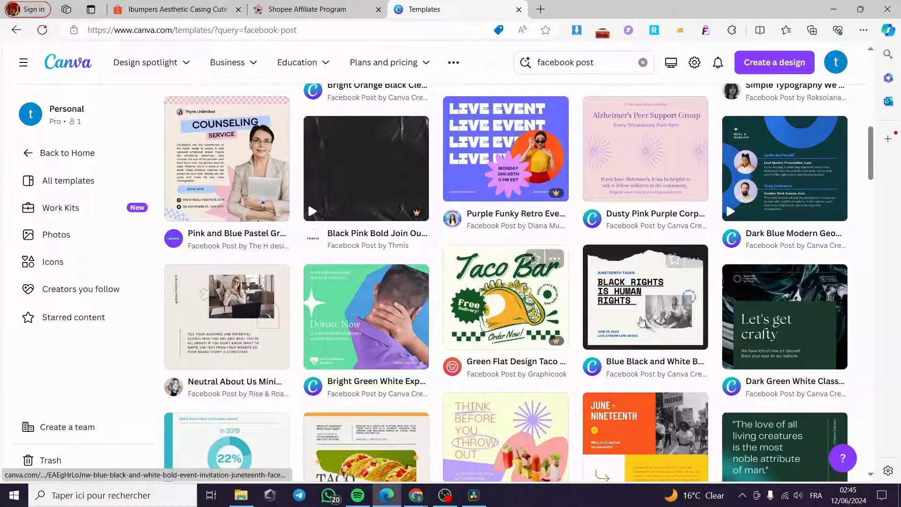
{"action": "scroll", "coordinate": [354, 322], "scroll_direction": "down", "scroll_amount": 1}
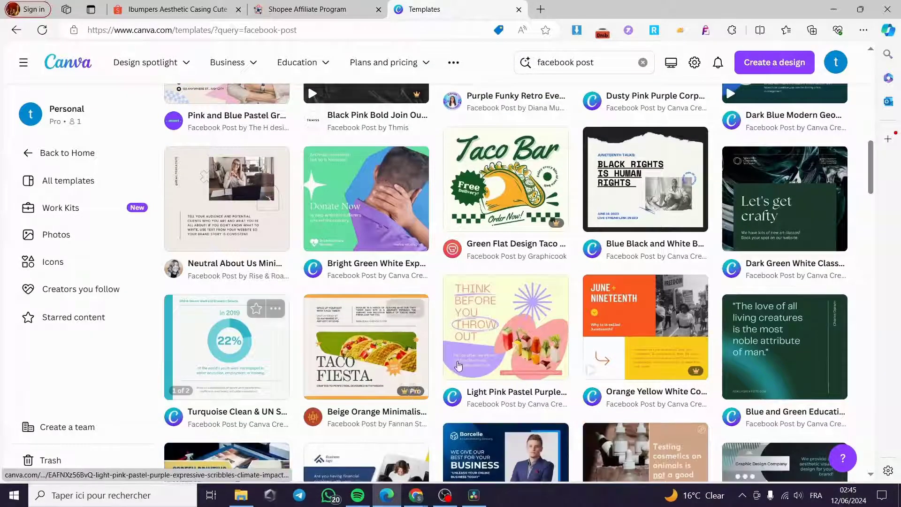
{"action": "scroll", "coordinate": [434, 236], "scroll_direction": "down", "scroll_amount": 3}
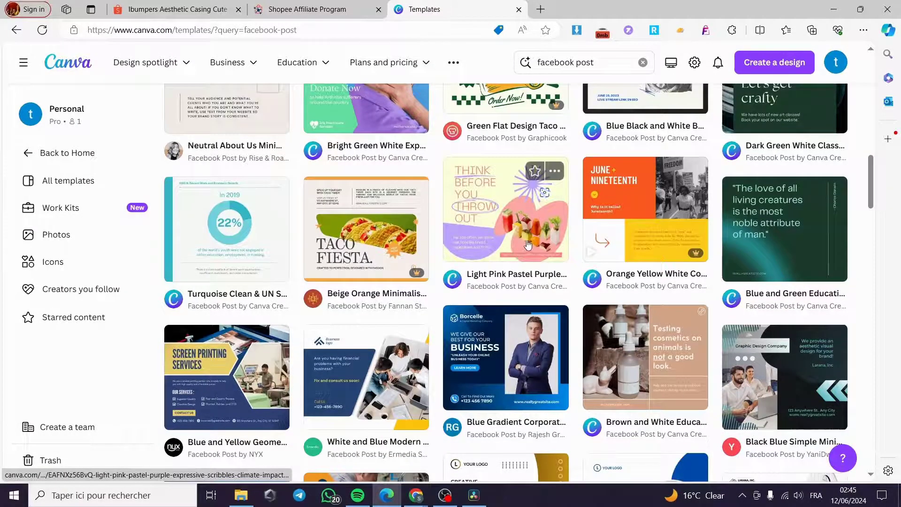
{"action": "scroll", "coordinate": [652, 264], "scroll_direction": "down", "scroll_amount": 2}
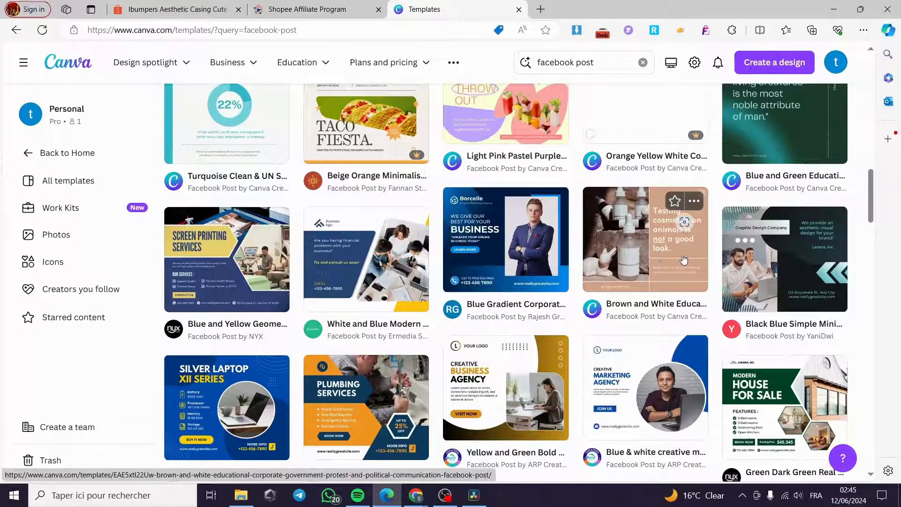
{"action": "scroll", "coordinate": [426, 241], "scroll_direction": "down", "scroll_amount": 1}
{"action": "scroll", "coordinate": [426, 241], "scroll_direction": "down", "scroll_amount": 8}
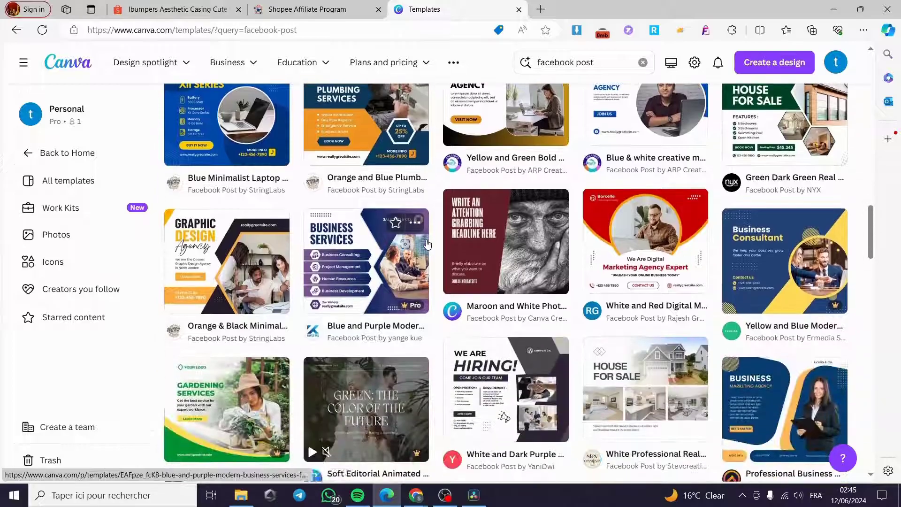
{"action": "scroll", "coordinate": [422, 282], "scroll_direction": "up", "scroll_amount": 12}
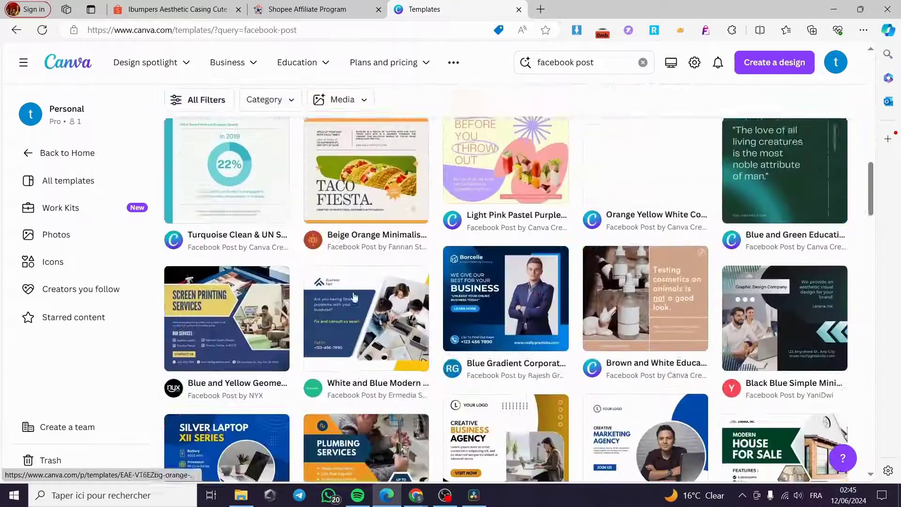
{"action": "scroll", "coordinate": [356, 291], "scroll_direction": "up", "scroll_amount": 10}
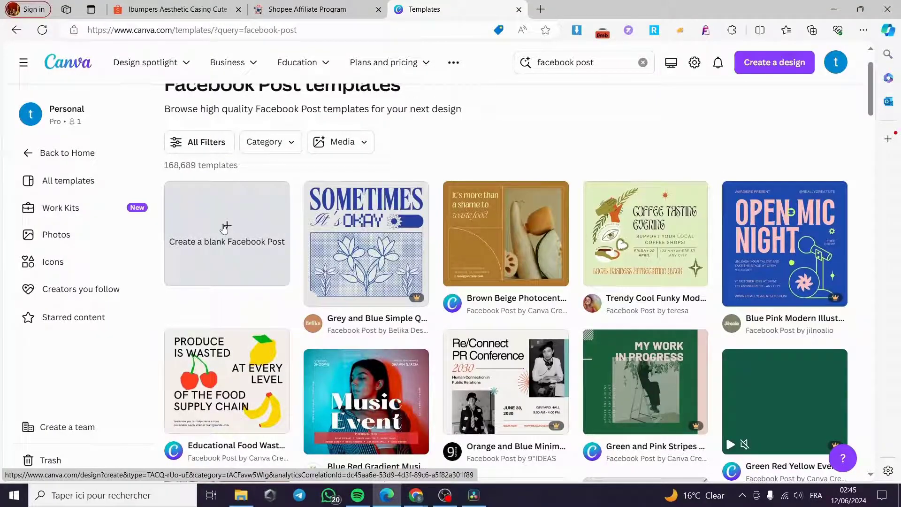
Step: Create a blank Facebook Post and upload the three sg-11134207 JPEG product images from the downloads folder
{"action": "left_click", "coordinate": [225, 227]}
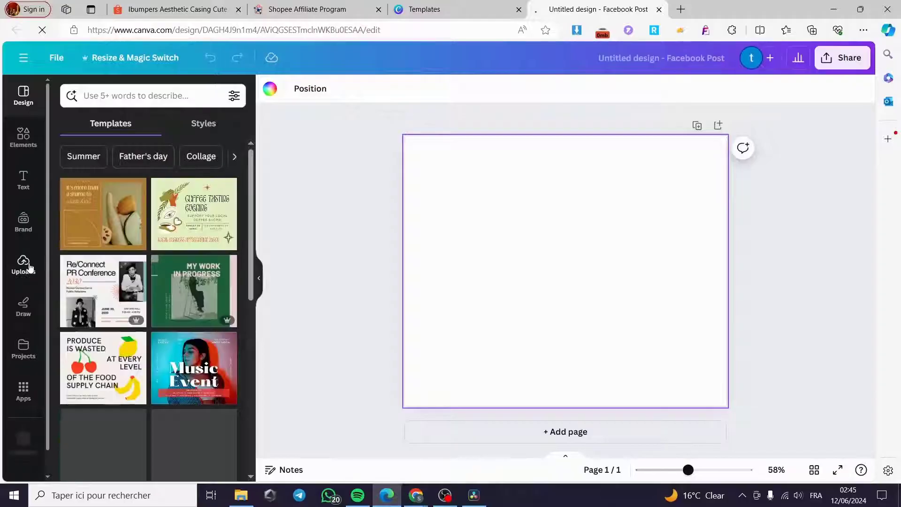
{"action": "left_click", "coordinate": [18, 265]}
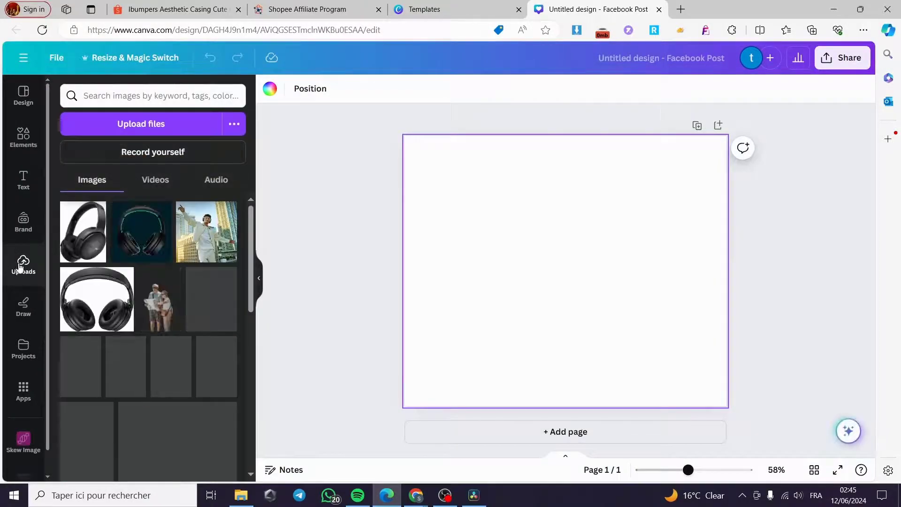
{"action": "left_click", "coordinate": [140, 124]}
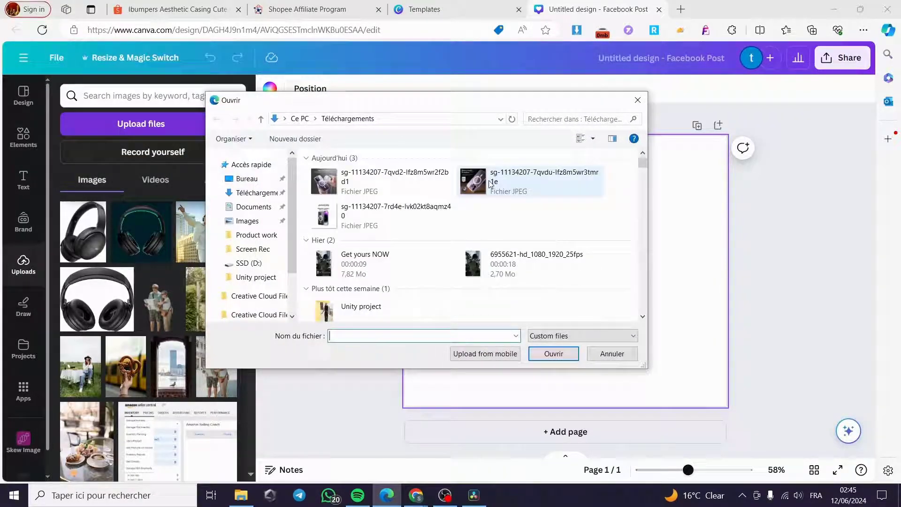
{"action": "left_click", "coordinate": [369, 193]}
{"action": "left_click", "coordinate": [357, 216], "text": "shift"}
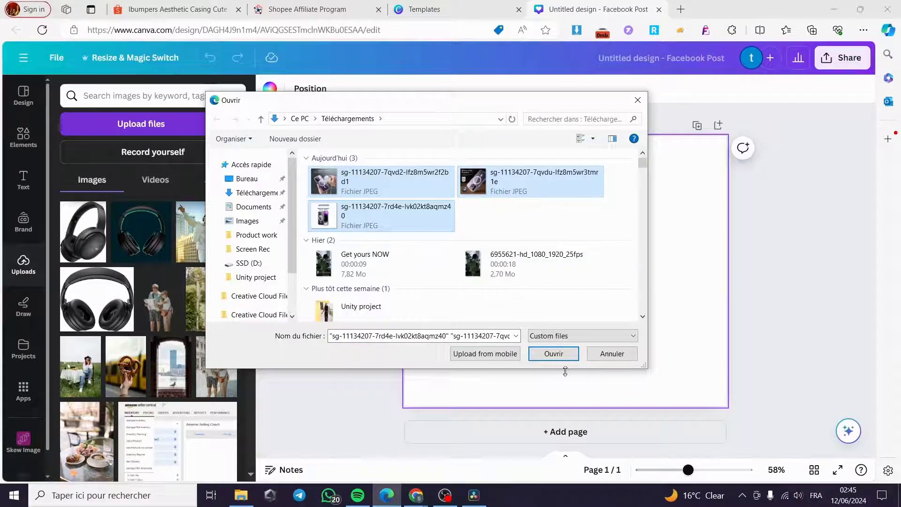
{"action": "left_click", "coordinate": [553, 354]}
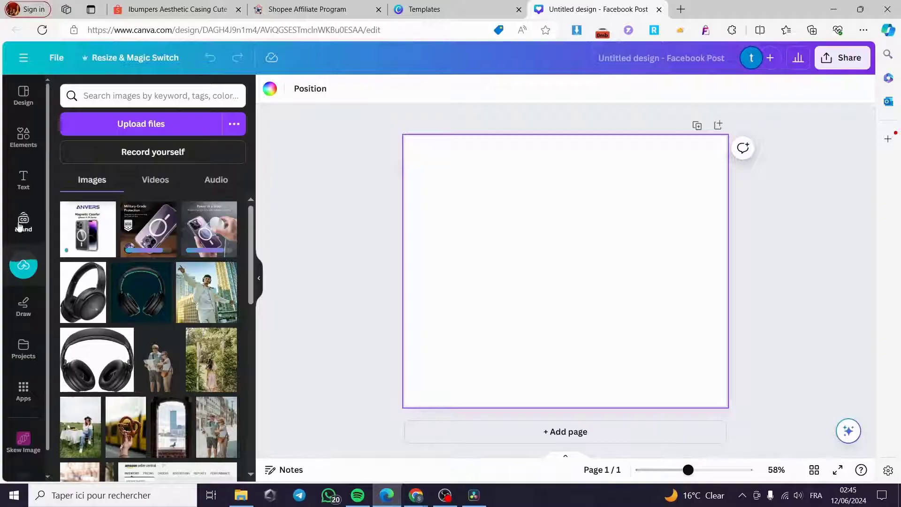
Step: Place the ANVERS Magnetic Case image, enlarge it to full page height, and fit it cropped into the page's left half
{"action": "left_click", "coordinate": [87, 229]}
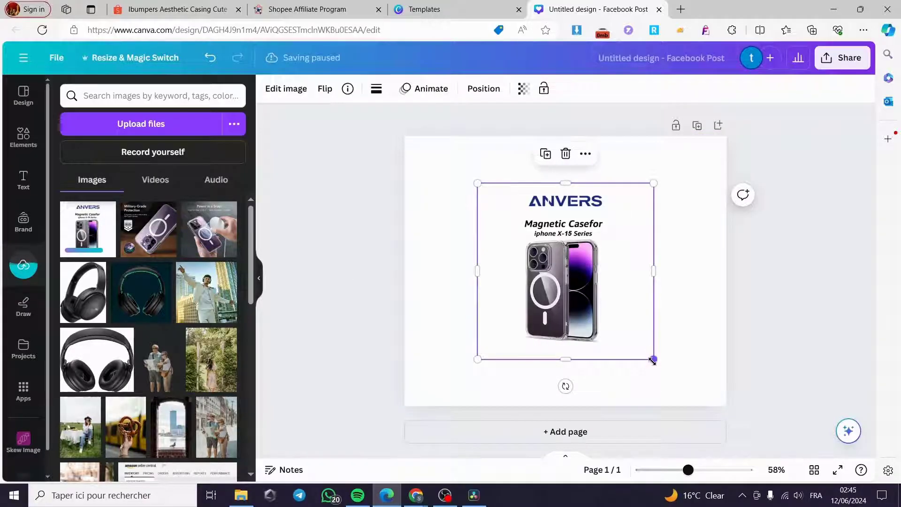
{"action": "left_click_drag", "start_coordinate": [652, 360], "coordinate": [576, 498]}
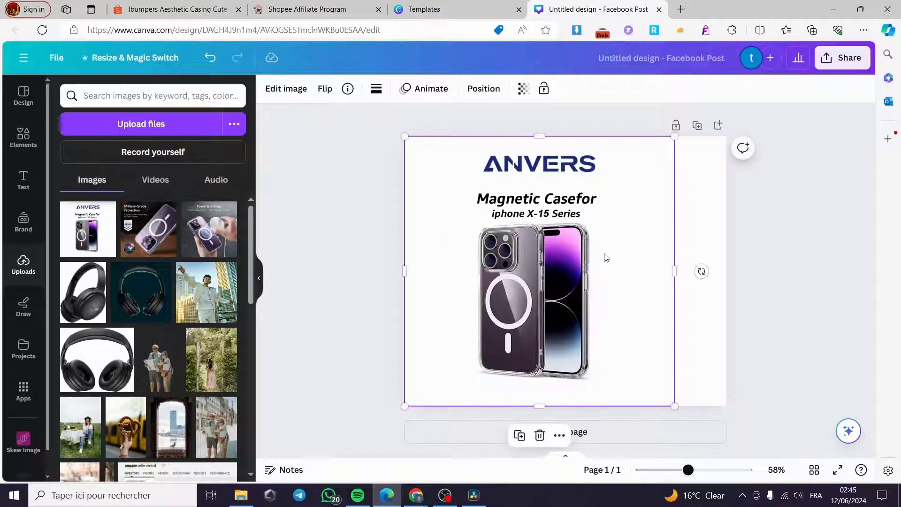
{"action": "left_click_drag", "start_coordinate": [606, 258], "coordinate": [546, 270]}
Step: Add the Military-Grade Protection image and size it to fill the page's upper right corner beside the ANVERS image
{"action": "left_click", "coordinate": [133, 214]}
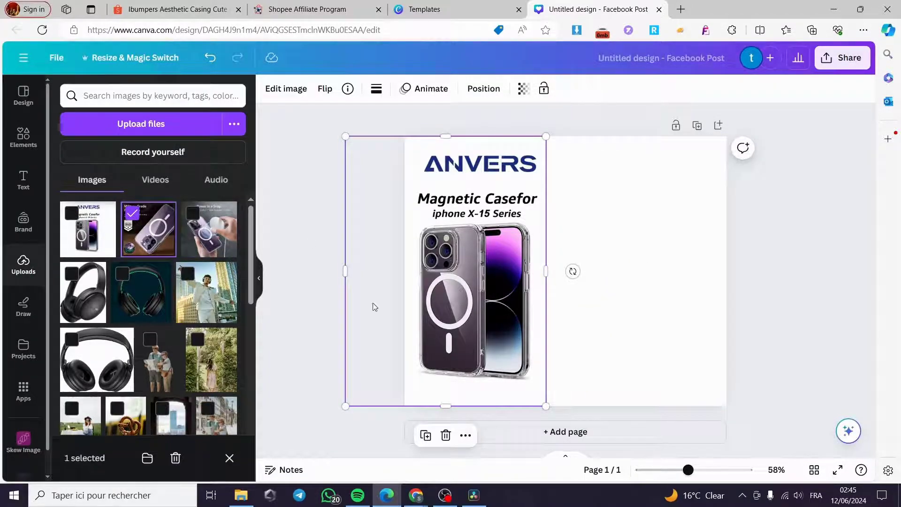
{"action": "left_click", "coordinate": [154, 240]}
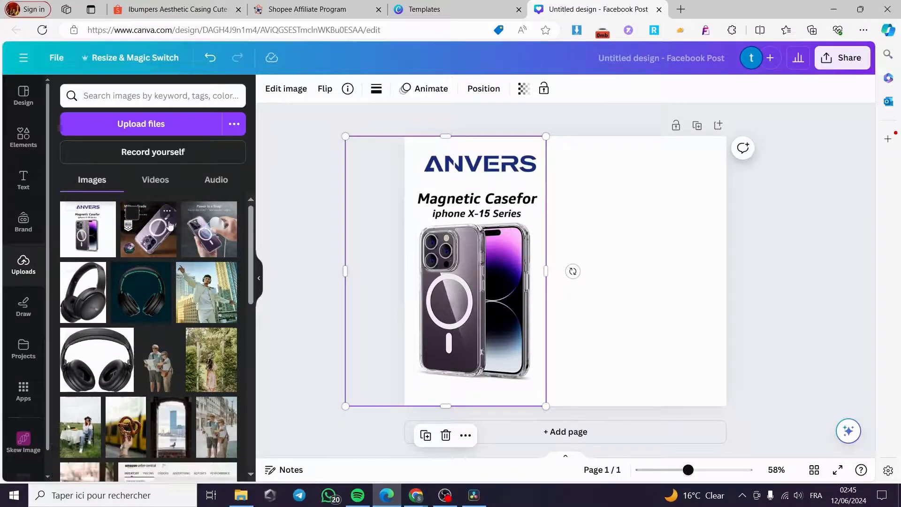
{"action": "left_click", "coordinate": [151, 230]}
{"action": "left_click_drag", "start_coordinate": [647, 353], "coordinate": [613, 321]}
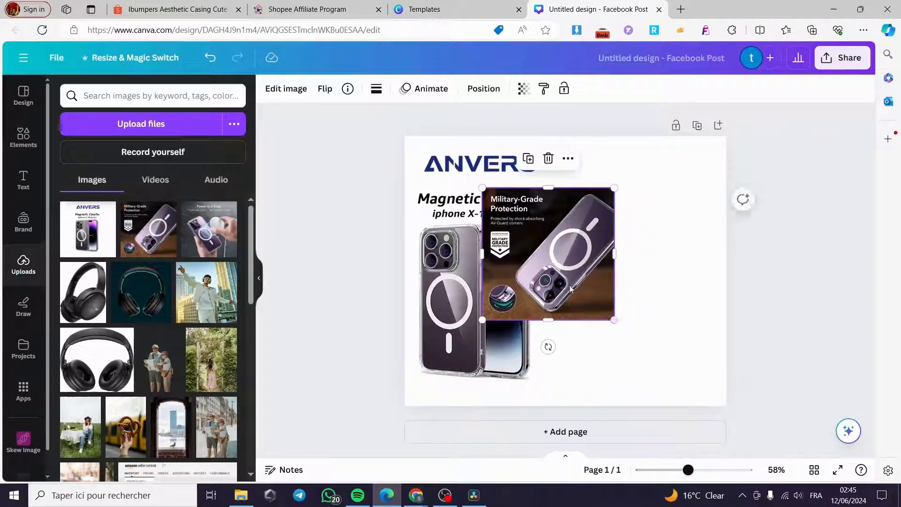
{"action": "left_click_drag", "start_coordinate": [596, 278], "coordinate": [679, 204]}
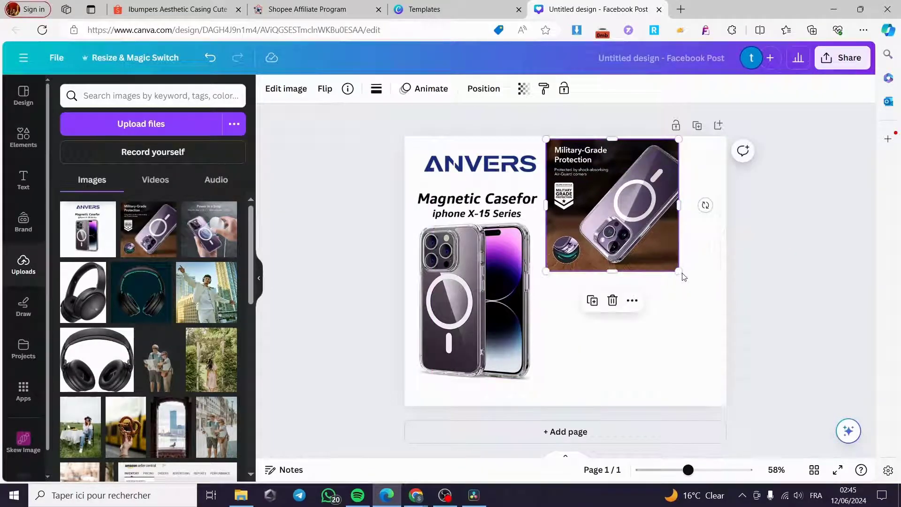
{"action": "left_click_drag", "start_coordinate": [682, 276], "coordinate": [760, 283]}
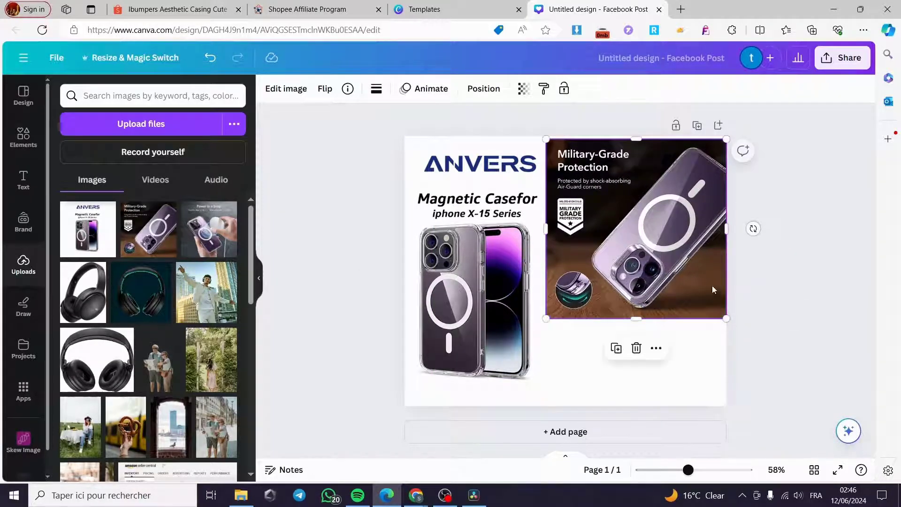
{"action": "left_click_drag", "start_coordinate": [547, 317], "coordinate": [565, 297]}
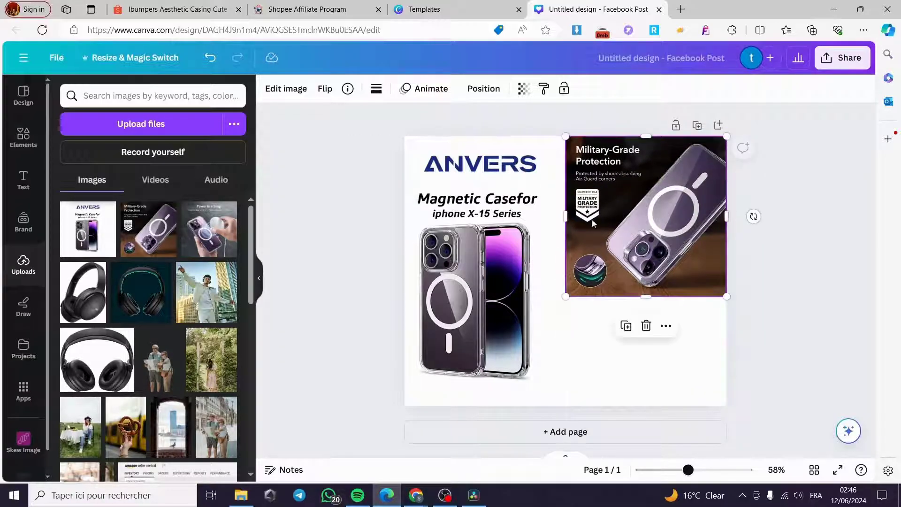
Step: Add the Power in a Snap image and fit it below the Military-Grade Protection image, keeping its heading visible
{"action": "key", "text": "ctrl+v"}
{"action": "left_click_drag", "start_coordinate": [646, 353], "coordinate": [613, 315]}
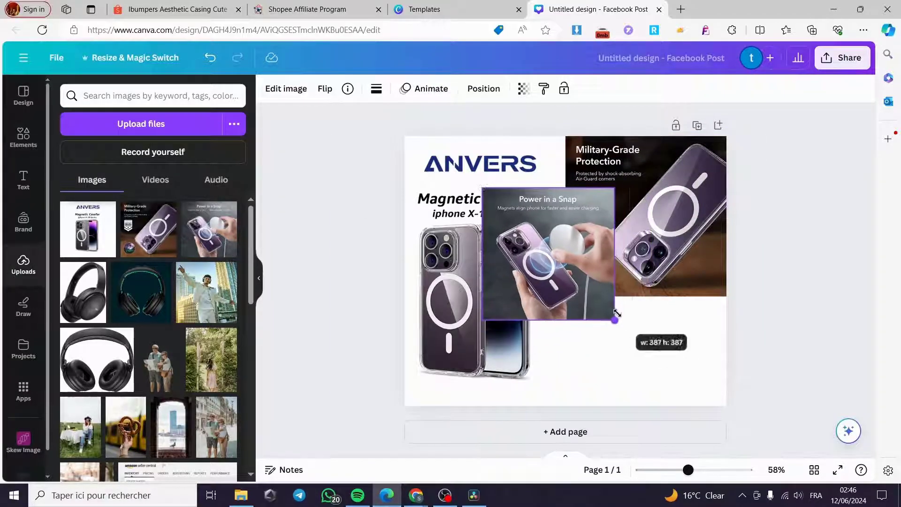
{"action": "left_click_drag", "start_coordinate": [558, 263], "coordinate": [682, 370]}
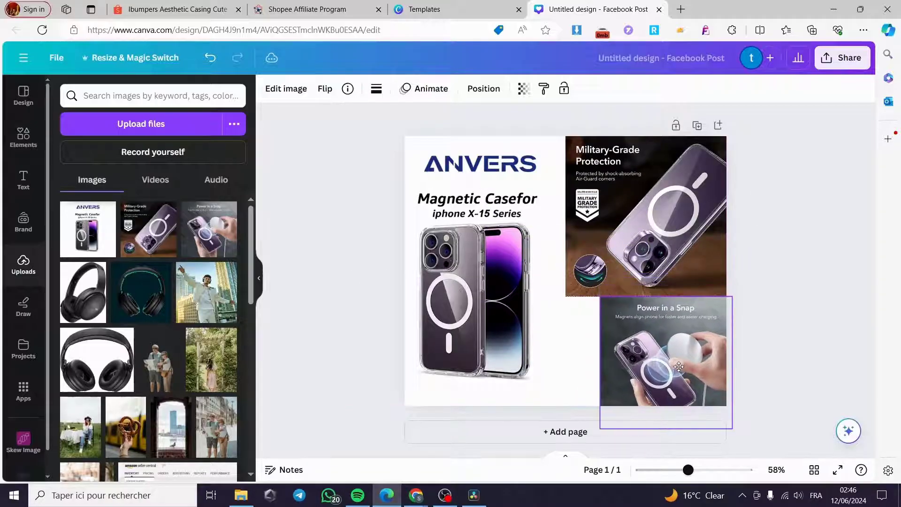
{"action": "left_click_drag", "start_coordinate": [599, 362], "coordinate": [562, 361]}
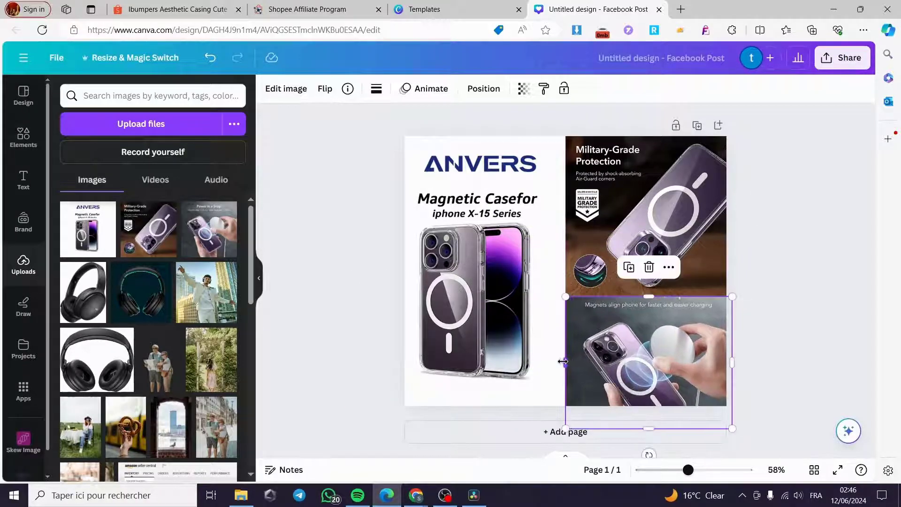
{"action": "left_click_drag", "start_coordinate": [624, 323], "coordinate": [647, 297]}
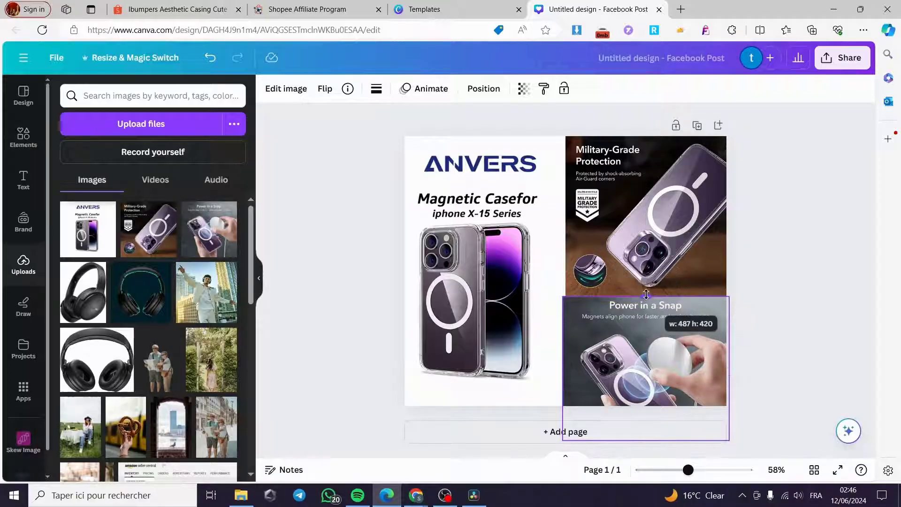
{"action": "left_click", "coordinate": [806, 258]}
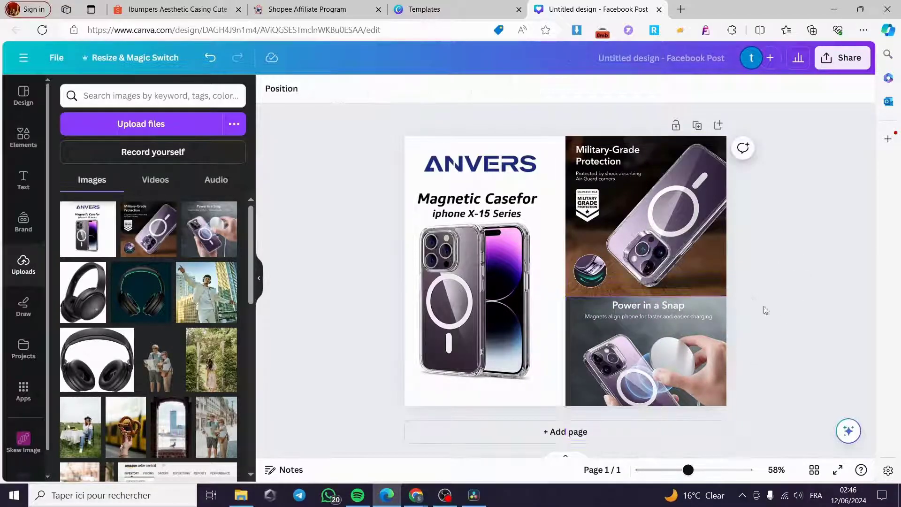
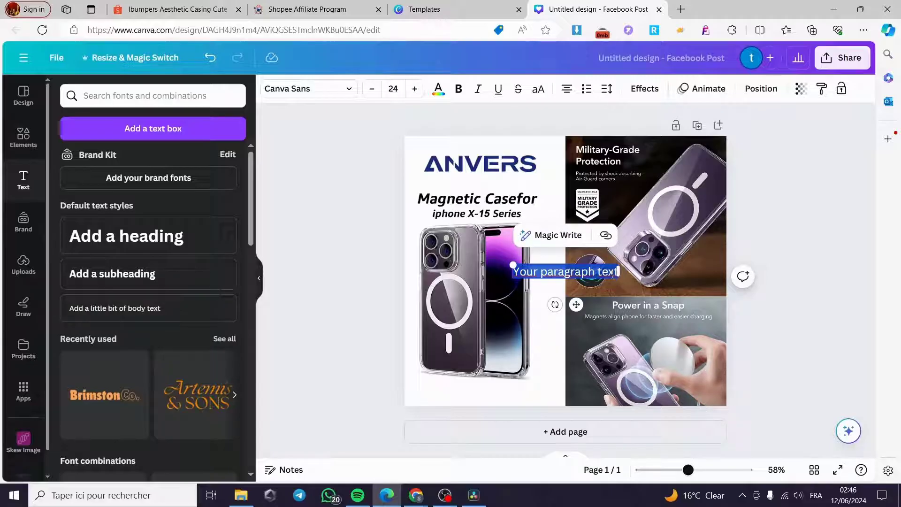
Step: Replace the placeholder paragraph text over the image collage with "Best phone case in the market"
{"action": "key", "text": "BackSpace"}
{"action": "key", "text": "BackSpace"}
{"action": "key", "text": "BackSpace"}
{"action": "type", "text": "est"}
{"action": "type", "text": " phone c"}
{"action": "type", "text": "ase in the"}
{"action": "type", "text": " market"}
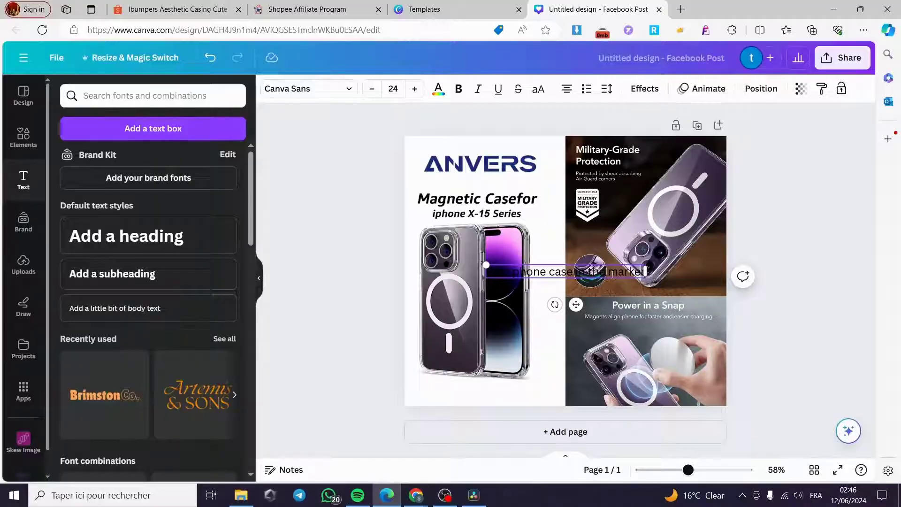
Step: Correct the final letter of the "Best phone case in the market" text and set its font to Horizon
{"action": "key", "text": "BackSpace"}
{"action": "type", "text": "t"}
{"action": "key", "text": "ctrl+a"}
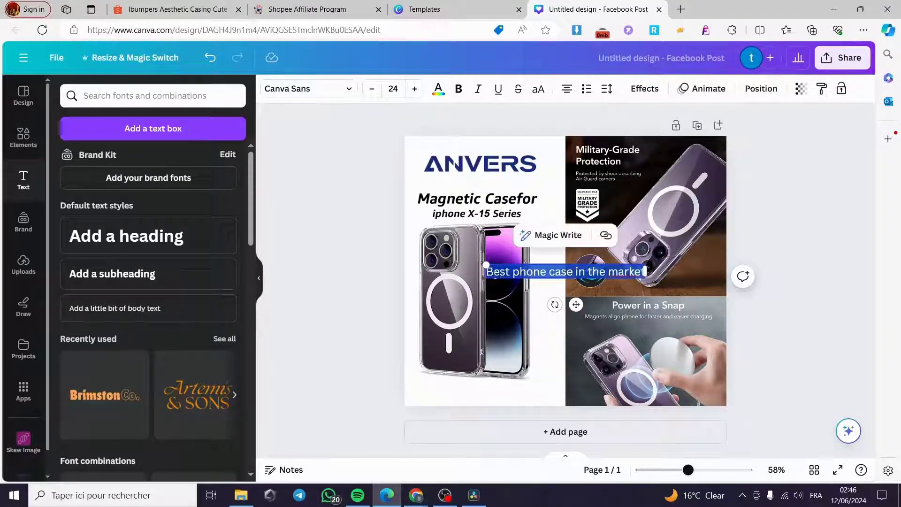
{"action": "left_click", "coordinate": [293, 88]}
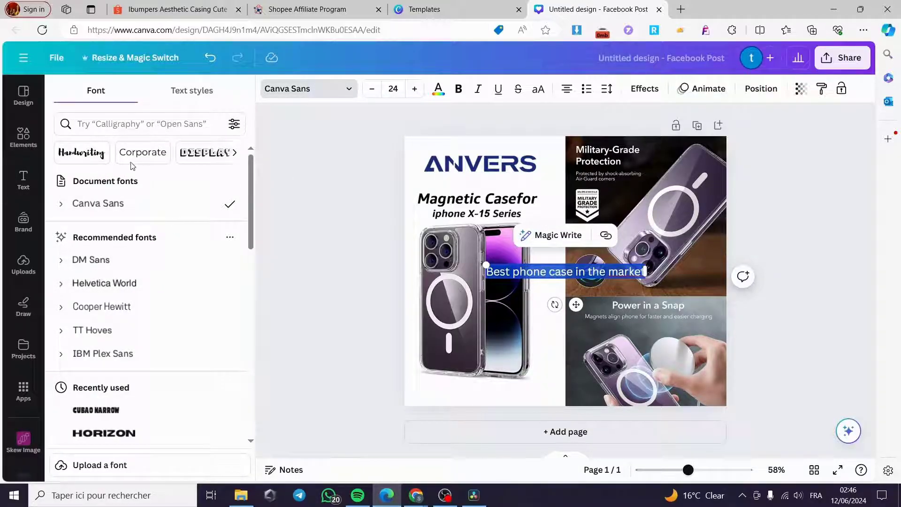
{"action": "scroll", "coordinate": [136, 342], "scroll_direction": "down", "scroll_amount": 3}
{"action": "left_click", "coordinate": [125, 325]}
{"action": "left_click", "coordinate": [763, 305]}
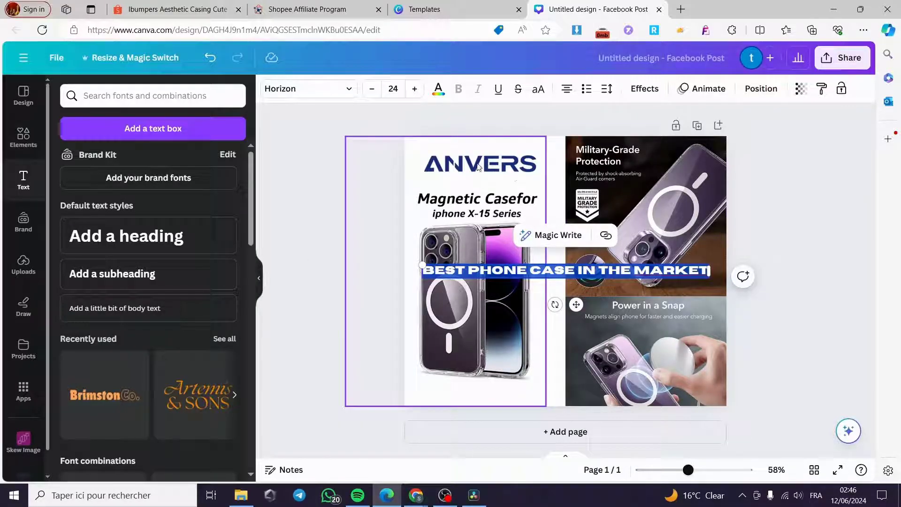
{"action": "left_click", "coordinate": [796, 221]}
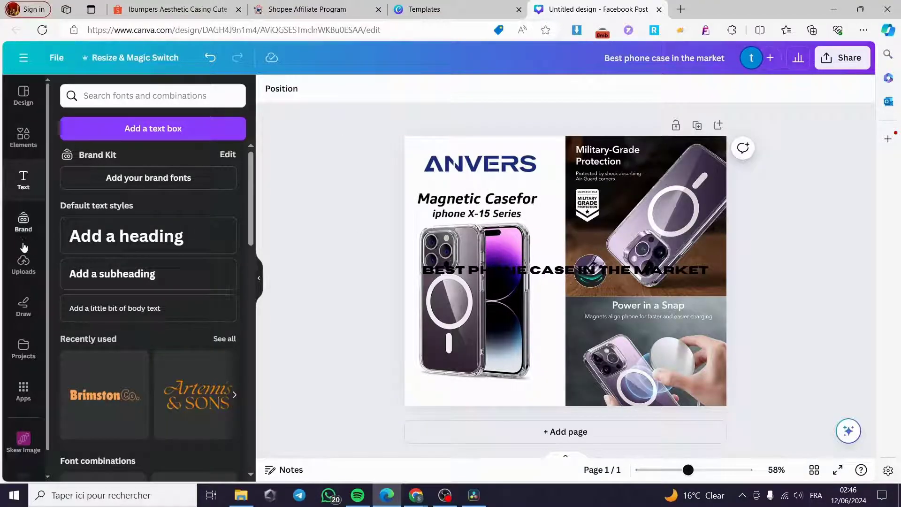
Step: Add a square shape and place it over the left part of the ANVERS logo and Magnetic Case heading
{"action": "left_click", "coordinate": [24, 137]}
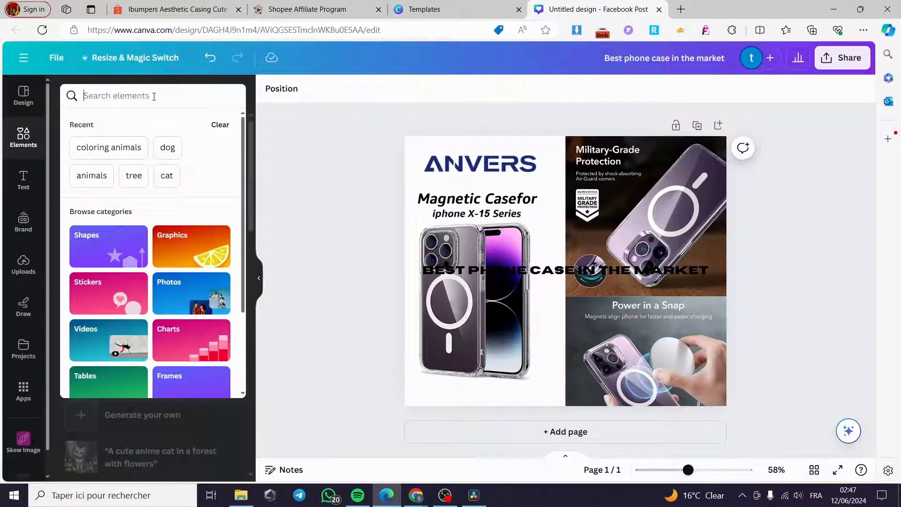
{"action": "left_click", "coordinate": [306, 177]}
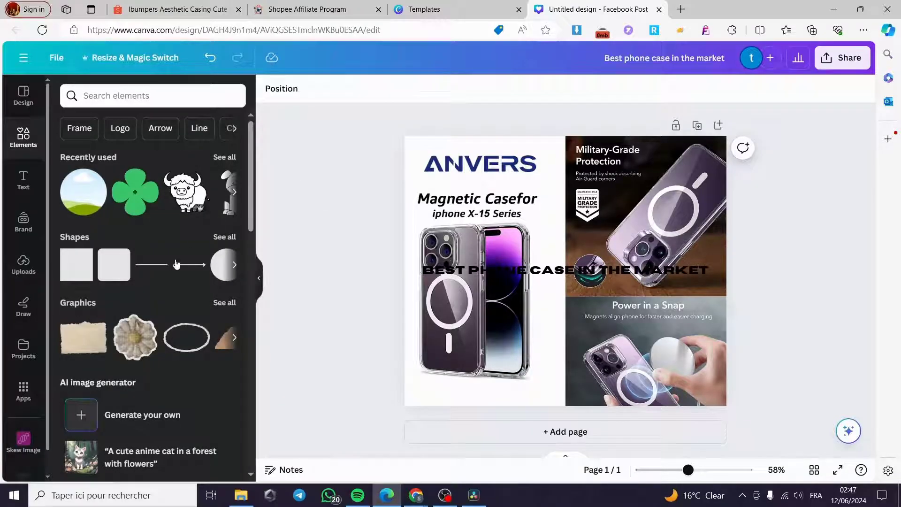
{"action": "key", "text": "r"}
{"action": "left_click_drag", "start_coordinate": [562, 253], "coordinate": [446, 163]}
{"action": "left_click_drag", "start_coordinate": [449, 221], "coordinate": [449, 219]}
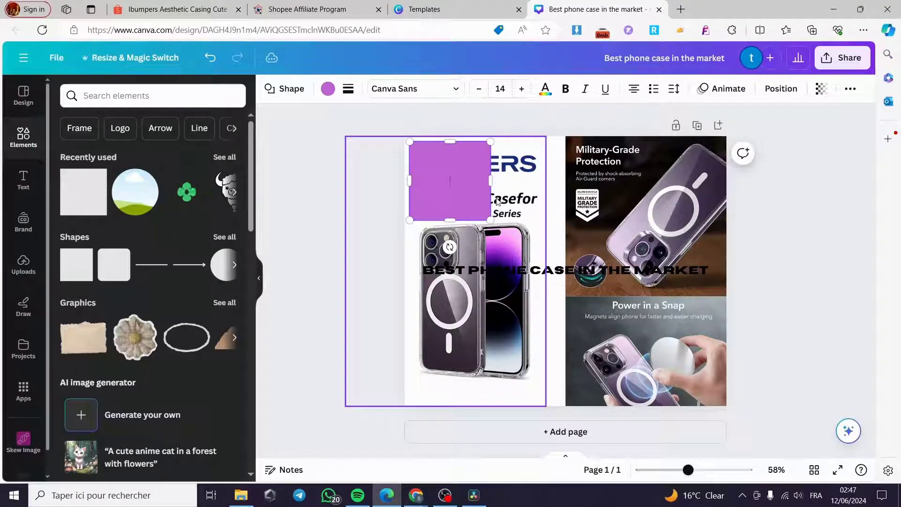
Step: Fill the square with white and widen it to cover the whole ANVERS logo and heading
{"action": "left_click", "coordinate": [323, 90]}
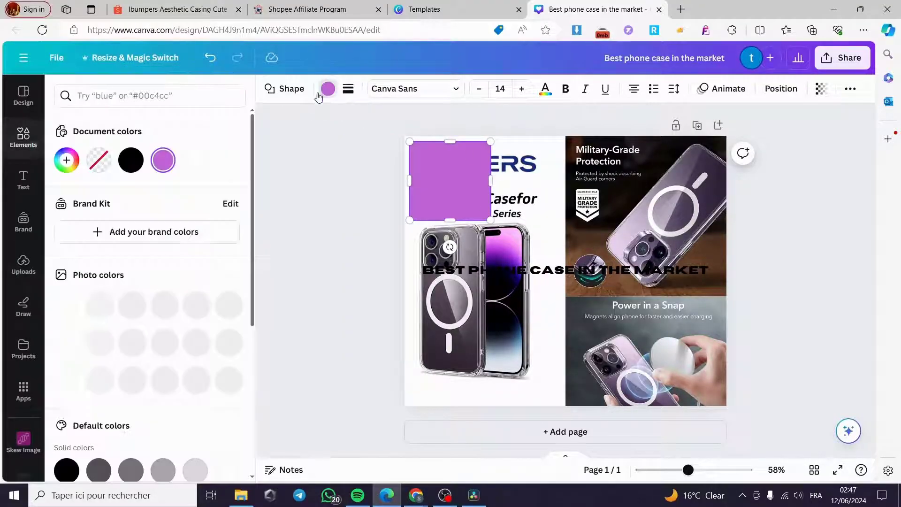
{"action": "left_click", "coordinate": [194, 160]}
{"action": "left_click_drag", "start_coordinate": [490, 180], "coordinate": [551, 180]}
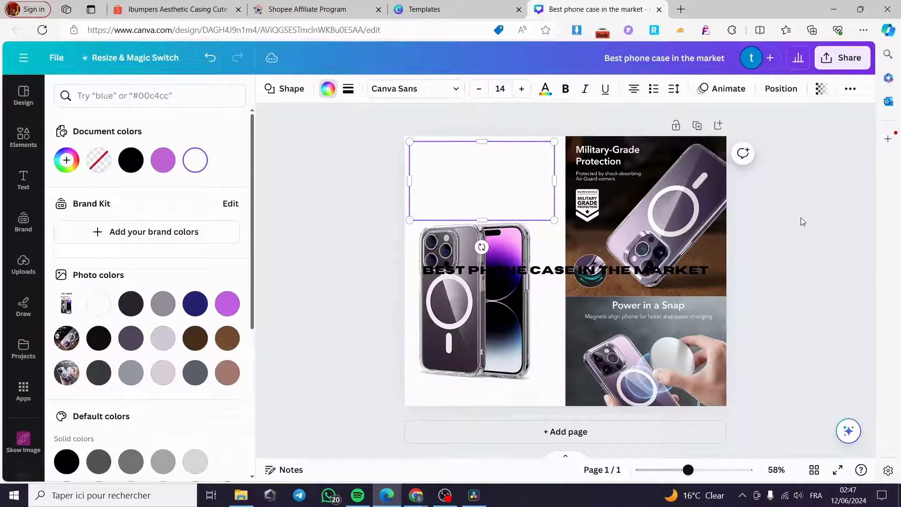
{"action": "left_click", "coordinate": [800, 221]}
Step: Narrow the "Best phone case in the market" text to two lines and move it above the left phone image
{"action": "left_click_drag", "start_coordinate": [709, 273], "coordinate": [559, 208]}
{"action": "left_click_drag", "start_coordinate": [487, 257], "coordinate": [489, 209]}
{"action": "left_click", "coordinate": [784, 252]}
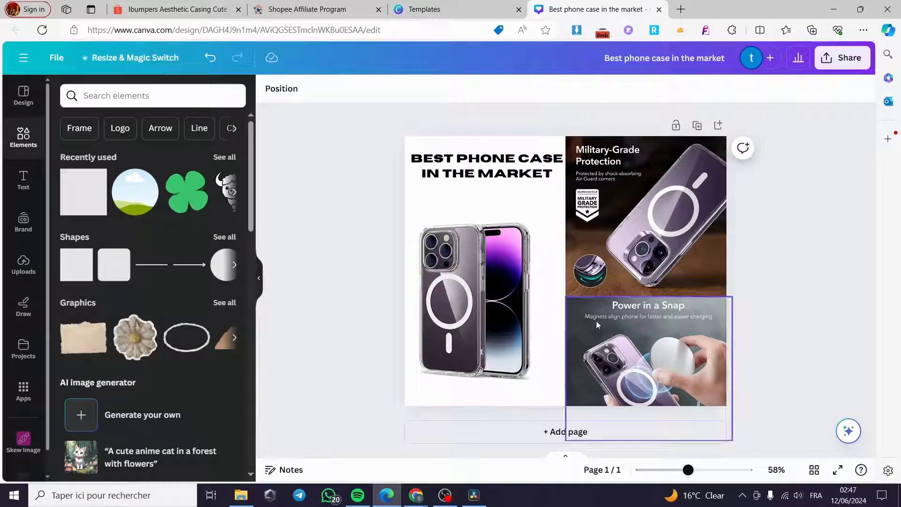
Step: Download the design as a PNG file at size 1
{"action": "left_click", "coordinate": [856, 62]}
{"action": "left_click", "coordinate": [666, 352]}
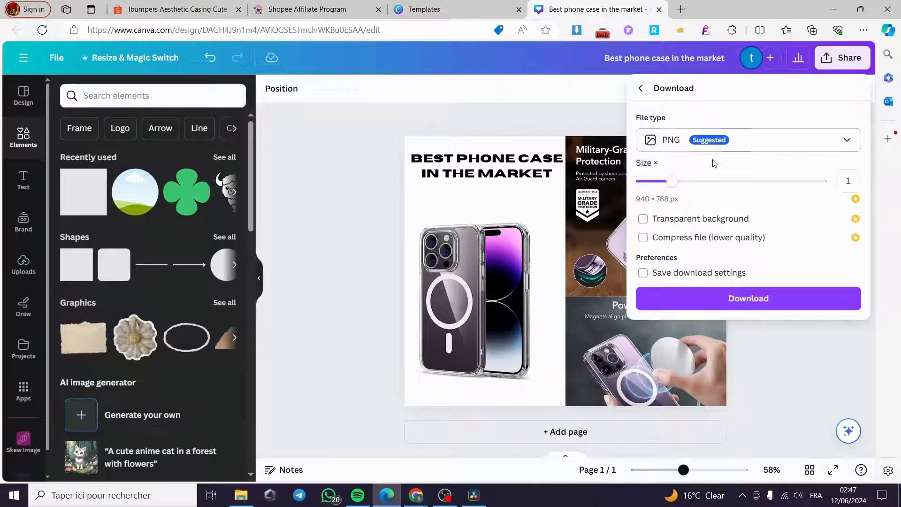
{"action": "left_click", "coordinate": [749, 300]}
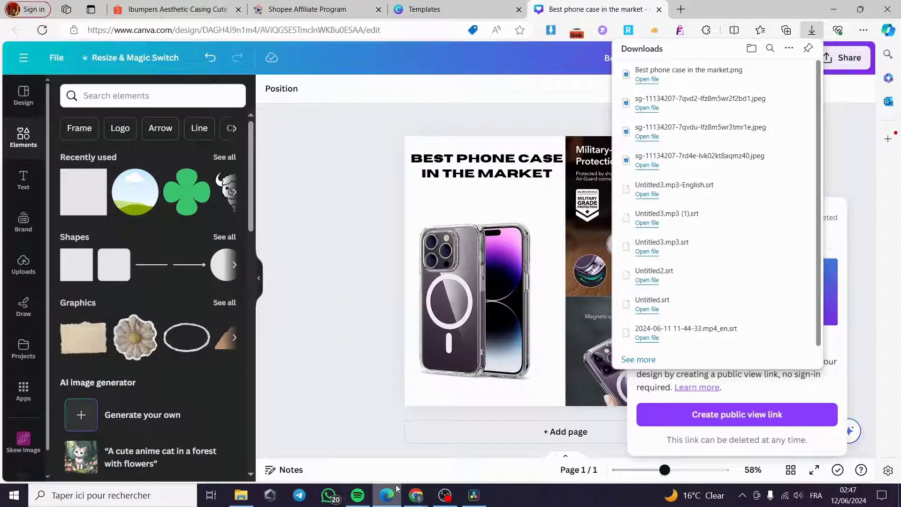
Step: Switch to Facebook in Chrome, change from the Smith'sclothing page to the personal profile, and dismiss the profile-switch notification
{"action": "mouse_move", "coordinate": [414, 497]}
{"action": "left_click", "coordinate": [522, 396]}
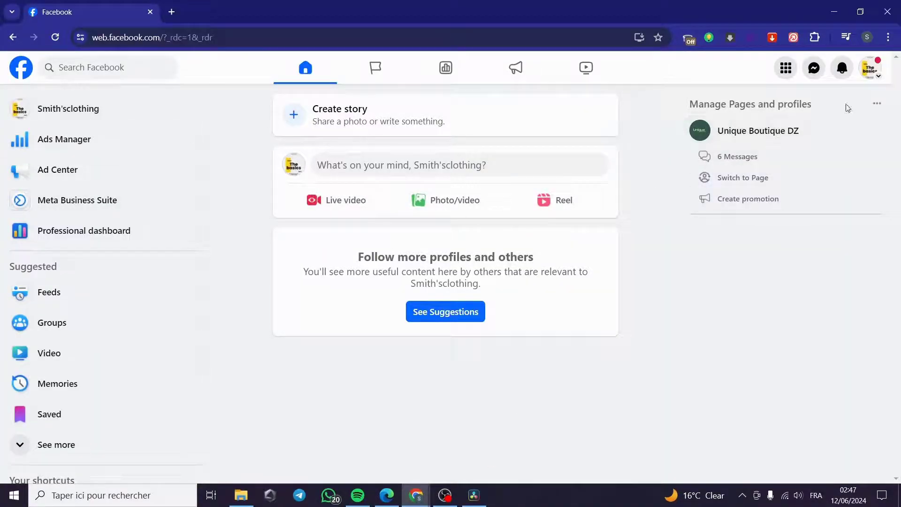
{"action": "left_click", "coordinate": [868, 73]}
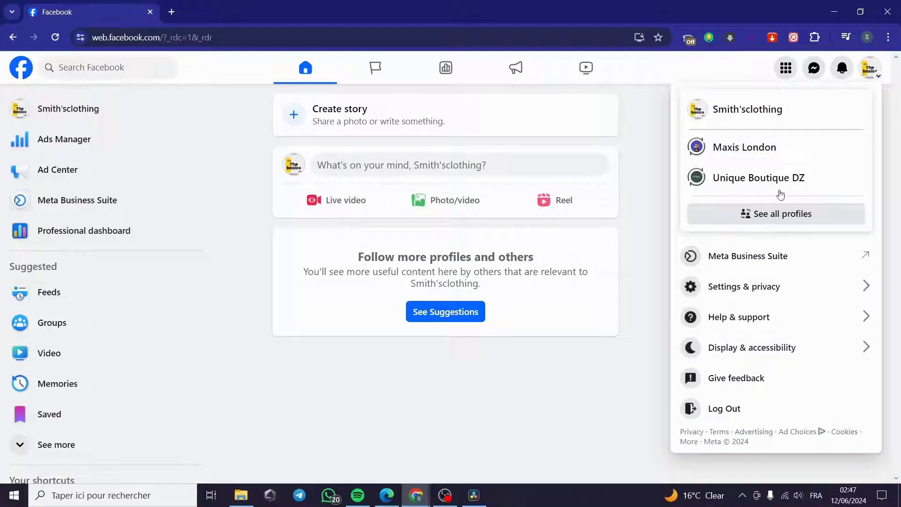
{"action": "left_click", "coordinate": [731, 145]}
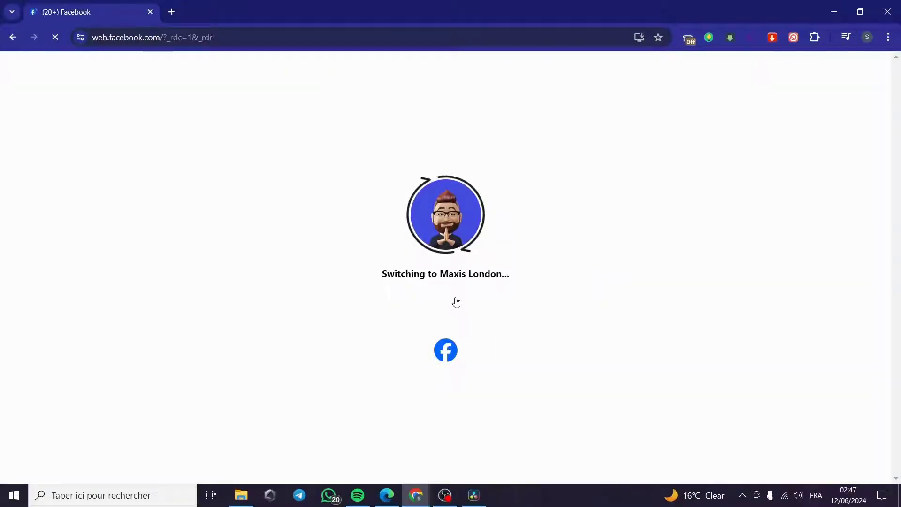
{"action": "scroll", "coordinate": [409, 289], "scroll_direction": "down", "scroll_amount": 5}
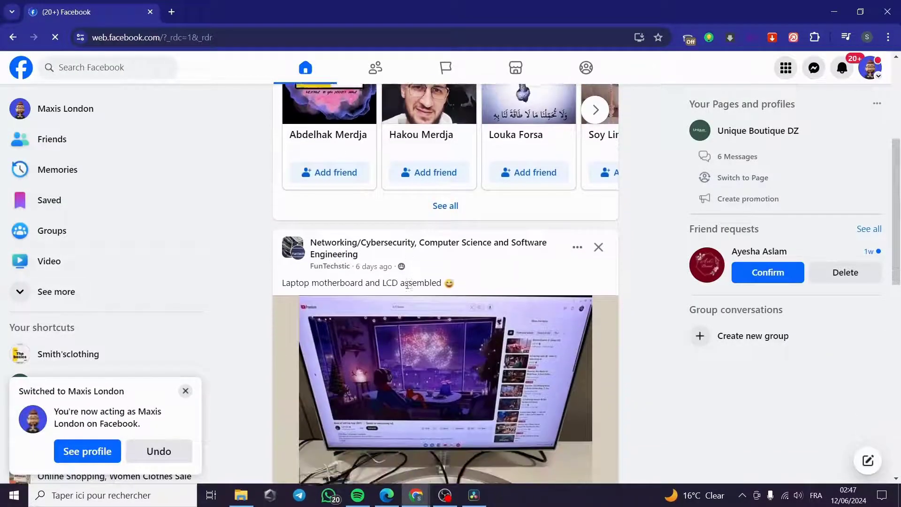
{"action": "scroll", "coordinate": [410, 289], "scroll_direction": "down", "scroll_amount": 1}
{"action": "left_click", "coordinate": [184, 392]}
{"action": "scroll", "coordinate": [213, 318], "scroll_direction": "down", "scroll_amount": 1}
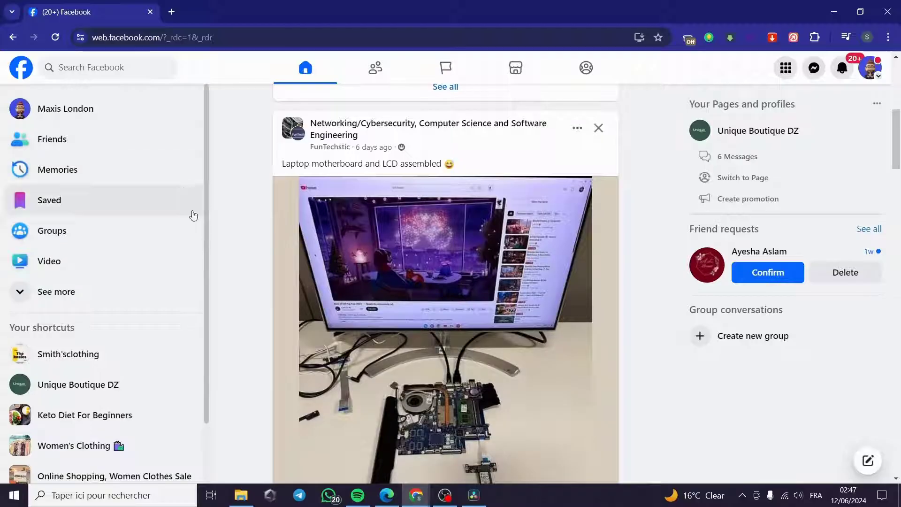
Step: Search Facebook for "shopee group" and filter the results to groups
{"action": "scroll", "coordinate": [254, 283], "scroll_direction": "up", "scroll_amount": 6}
{"action": "scroll", "coordinate": [252, 283], "scroll_direction": "down", "scroll_amount": 3}
{"action": "scroll", "coordinate": [251, 284], "scroll_direction": "up", "scroll_amount": 3}
{"action": "left_click", "coordinate": [76, 67]}
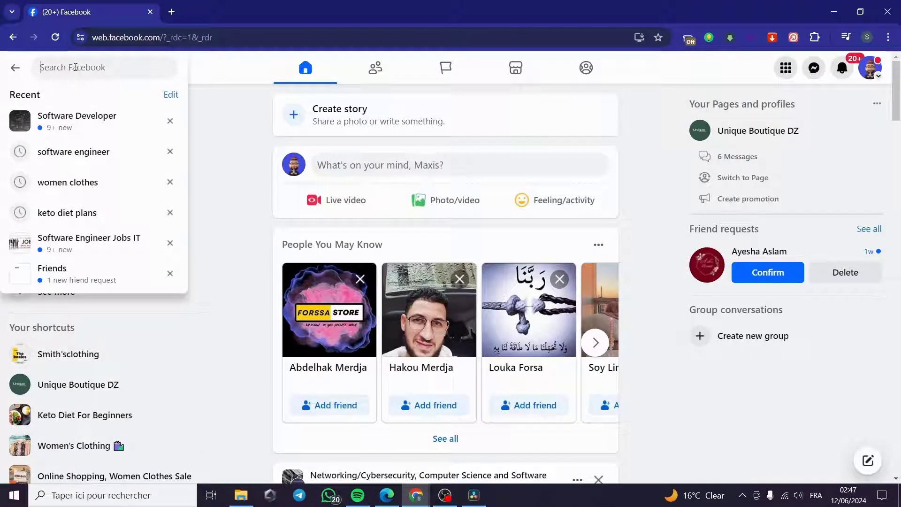
{"action": "type", "text": "shope"}
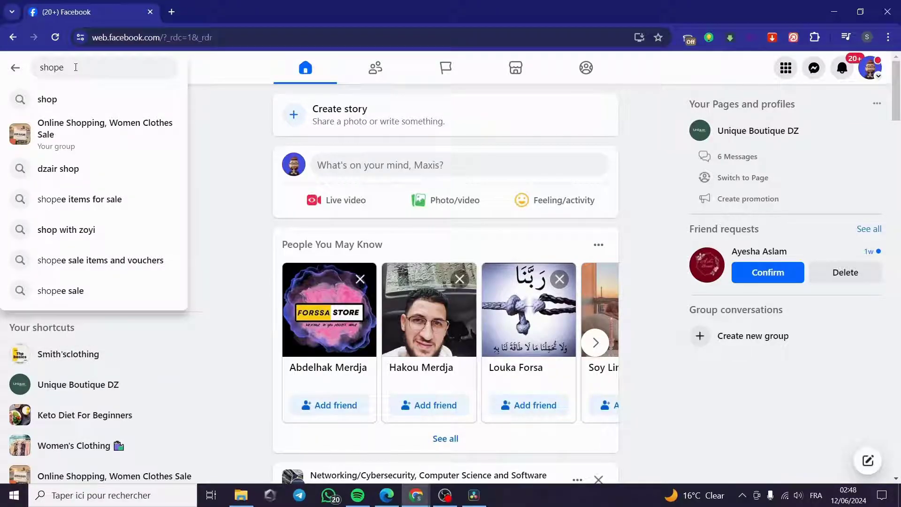
{"action": "type", "text": "e group"}
{"action": "key", "text": "Return"}
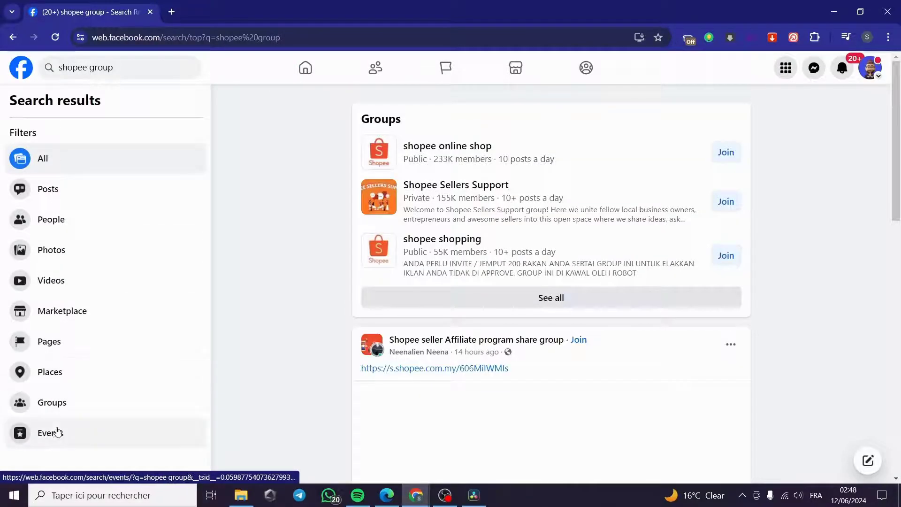
{"action": "left_click", "coordinate": [56, 411]}
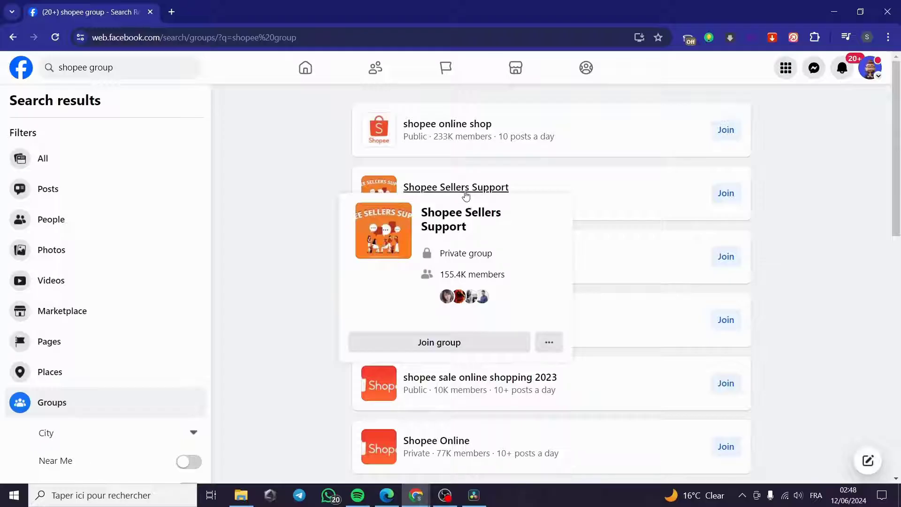
Step: Join the public "shopee online shop" group and open its page
{"action": "mouse_move", "coordinate": [449, 132]}
{"action": "left_click", "coordinate": [718, 137]}
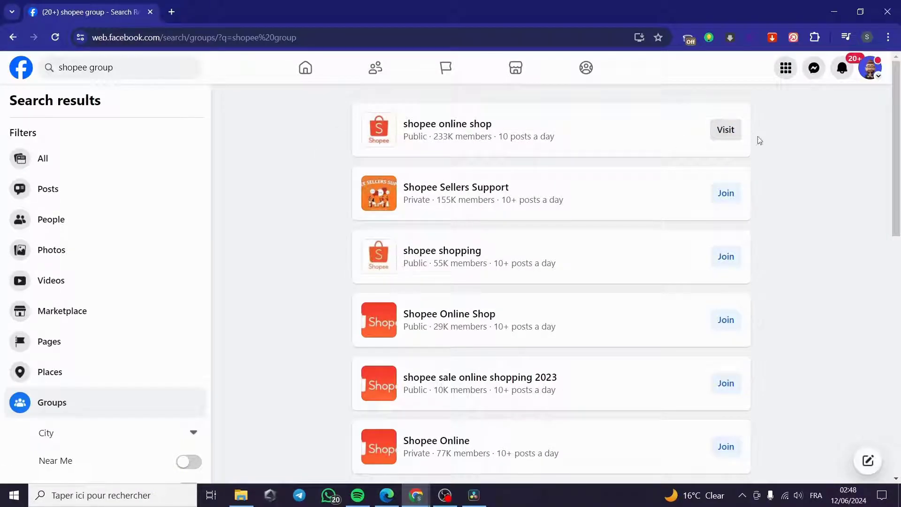
{"action": "left_click", "coordinate": [727, 135]}
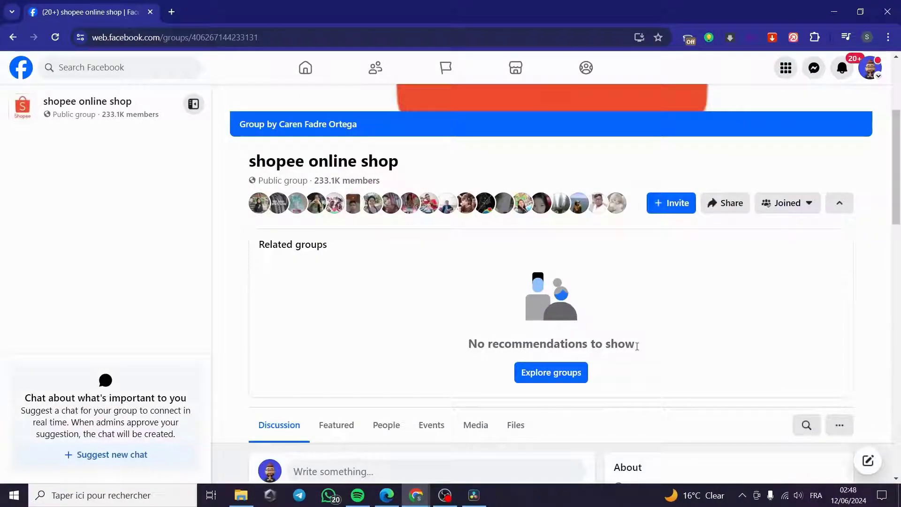
Step: Start a new post in the group and attach the "Best phone case in the market" PNG image
{"action": "scroll", "coordinate": [626, 354], "scroll_direction": "down", "scroll_amount": 10}
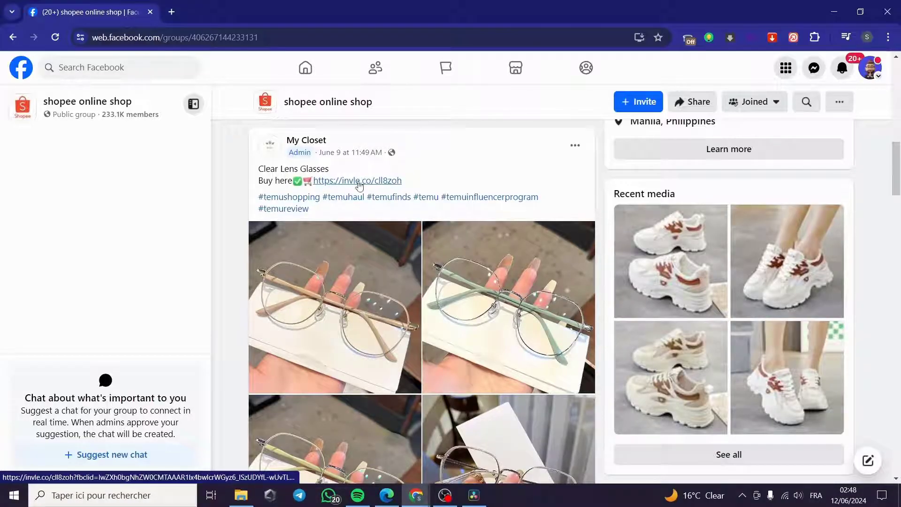
{"action": "scroll", "coordinate": [373, 186], "scroll_direction": "up", "scroll_amount": 8}
{"action": "scroll", "coordinate": [380, 277], "scroll_direction": "down", "scroll_amount": 3}
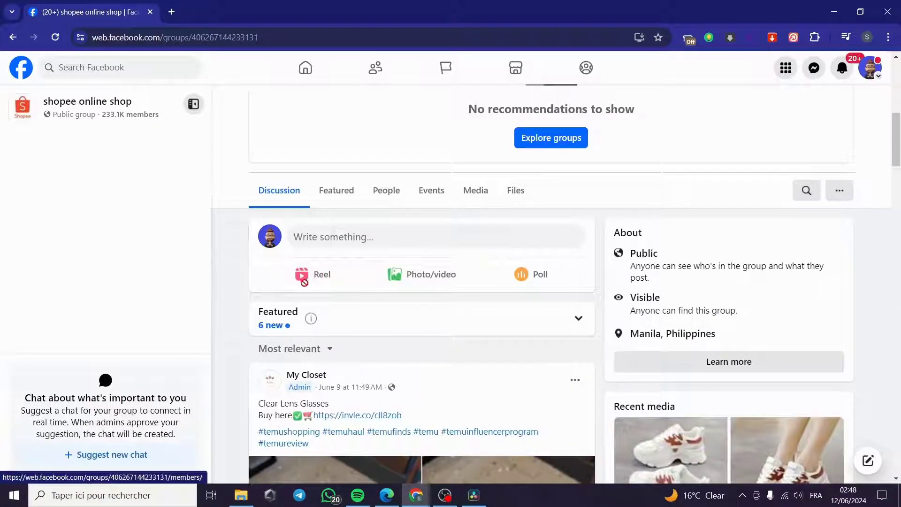
{"action": "left_click", "coordinate": [360, 240]}
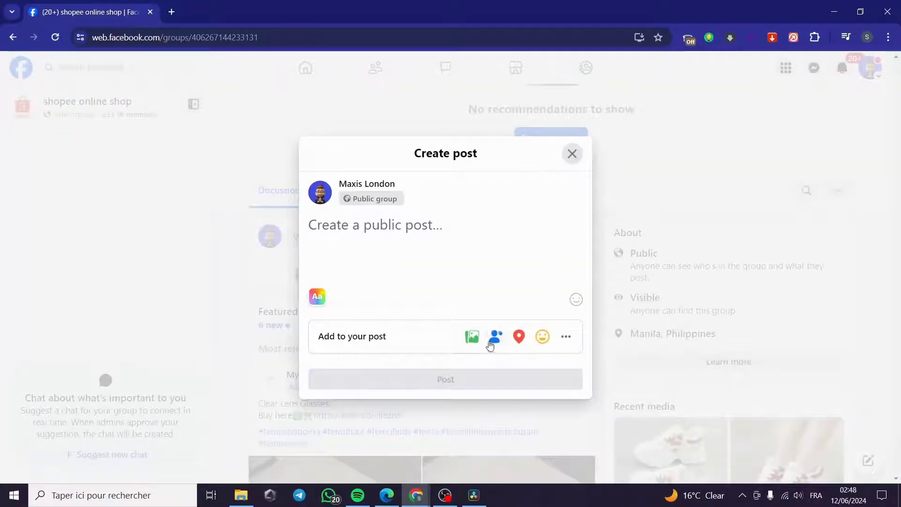
{"action": "left_click", "coordinate": [472, 336]}
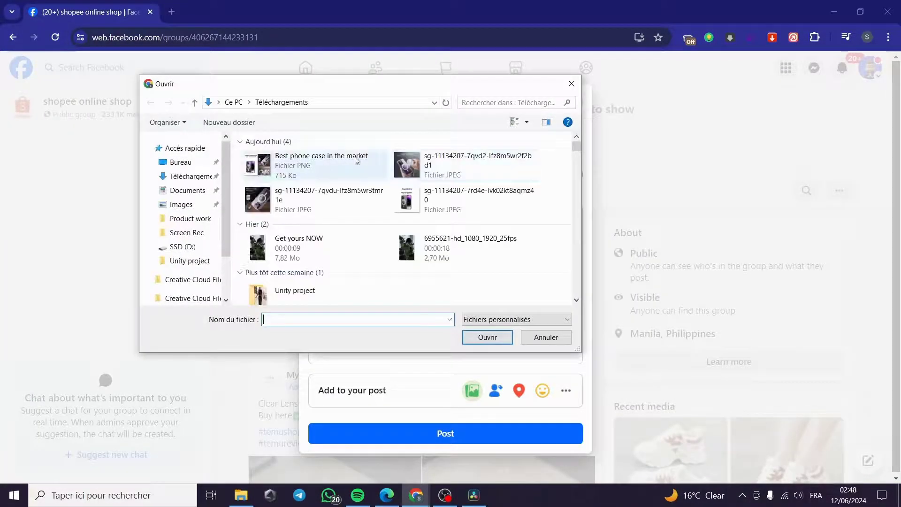
{"action": "double_click", "coordinate": [308, 166]}
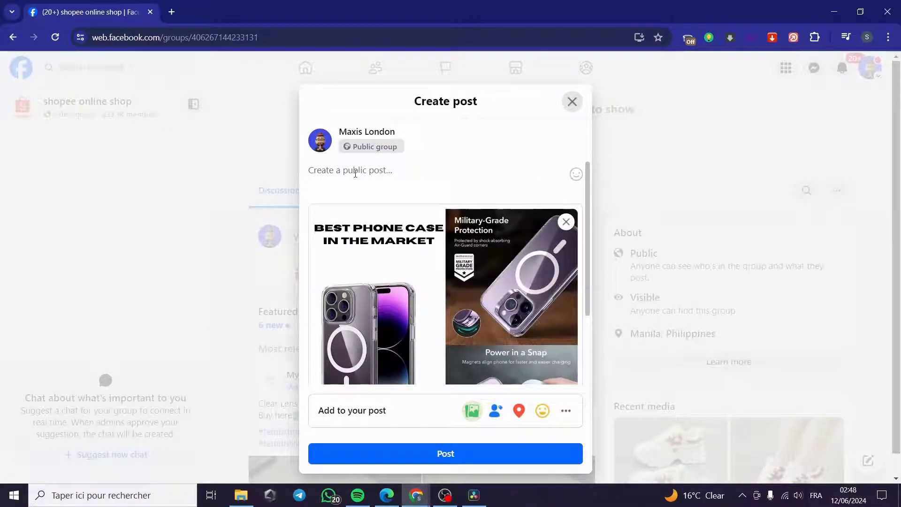
Step: Copy the product title from "Ibumpers" through "Iphone" on the Shopee product page in Edge and paste it as the Facebook post's text
{"action": "left_click", "coordinate": [389, 498]}
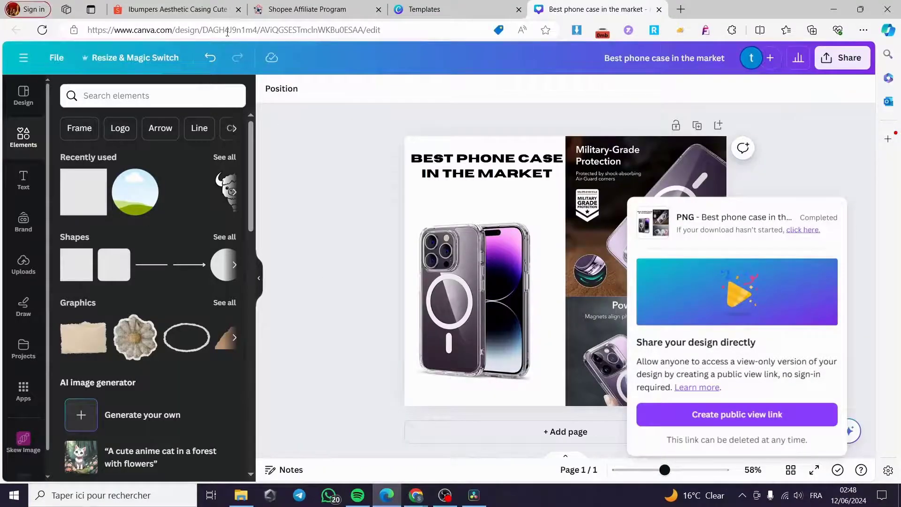
{"action": "left_click", "coordinate": [205, 6]}
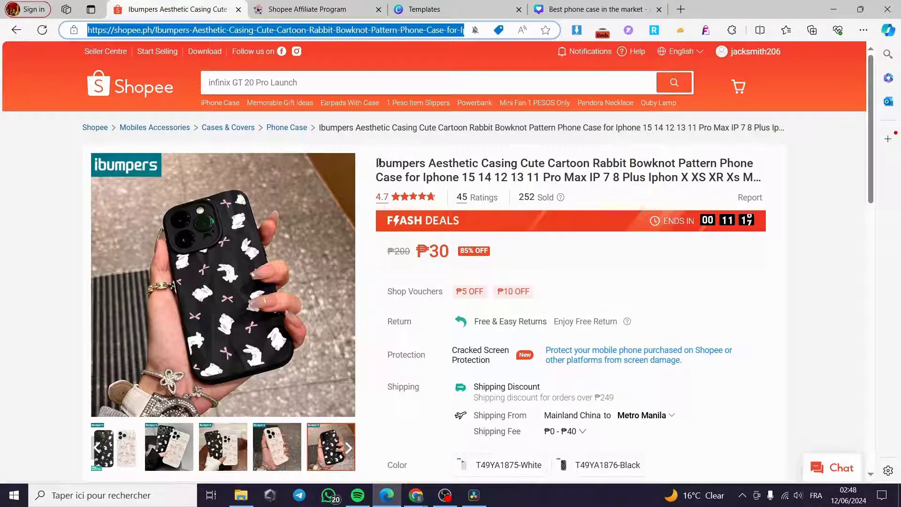
{"action": "left_click_drag", "start_coordinate": [378, 163], "coordinate": [460, 178]}
{"action": "key", "text": "ctrl+c"}
{"action": "left_click", "coordinate": [415, 495]}
{"action": "left_click", "coordinate": [432, 190]}
{"action": "key", "text": "ctrl+v"}
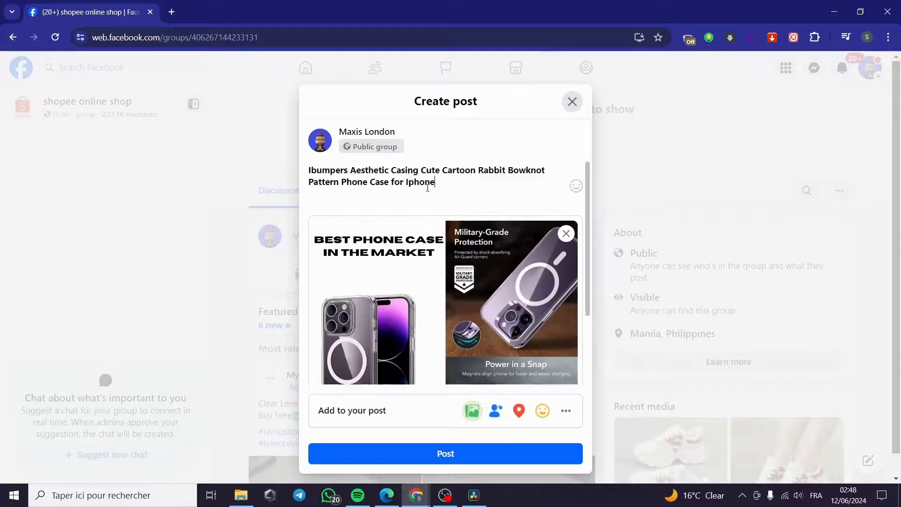
Step: Review the attached image in the post draft and check the additional content options for the post
{"action": "mouse_move", "coordinate": [431, 239]}
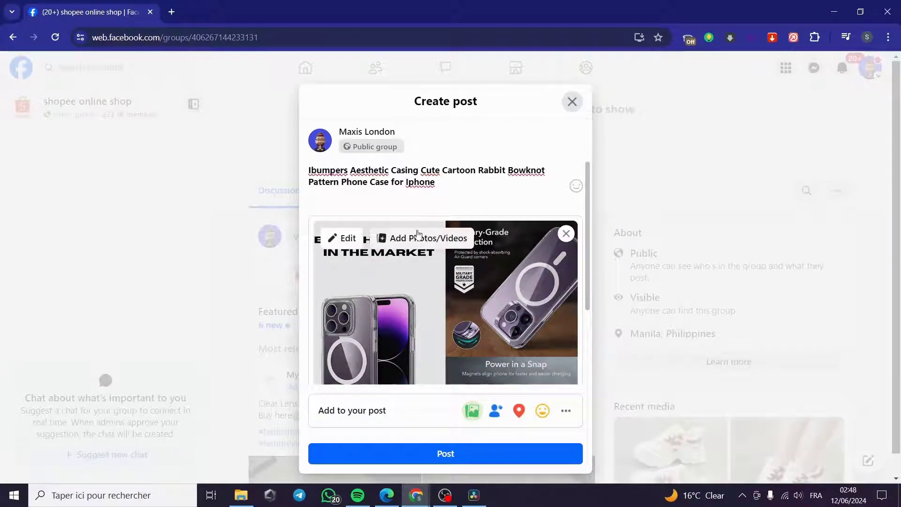
{"action": "scroll", "coordinate": [412, 244], "scroll_direction": "down", "scroll_amount": 2}
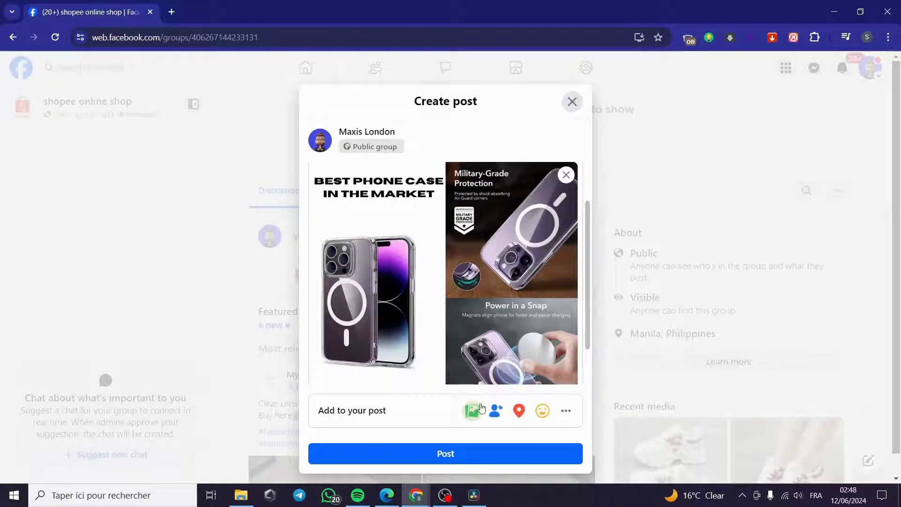
{"action": "left_click", "coordinate": [566, 412]}
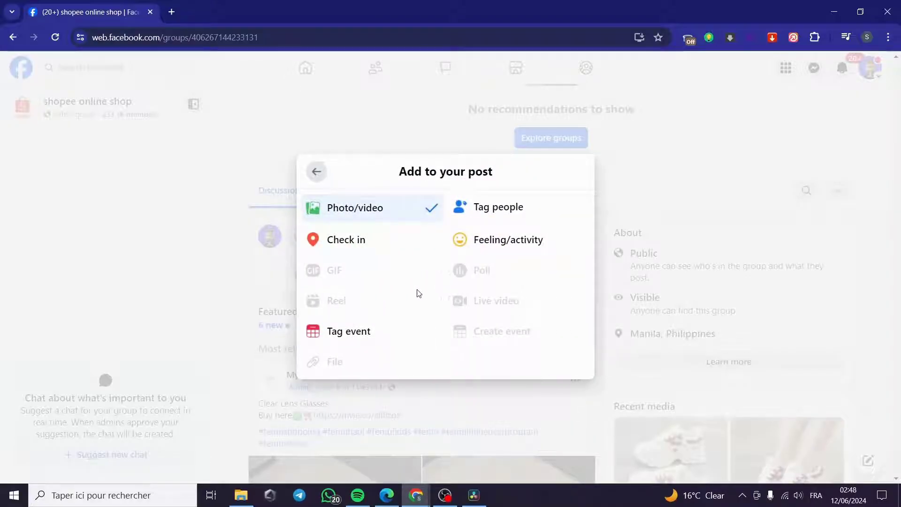
{"action": "left_click", "coordinate": [319, 170]}
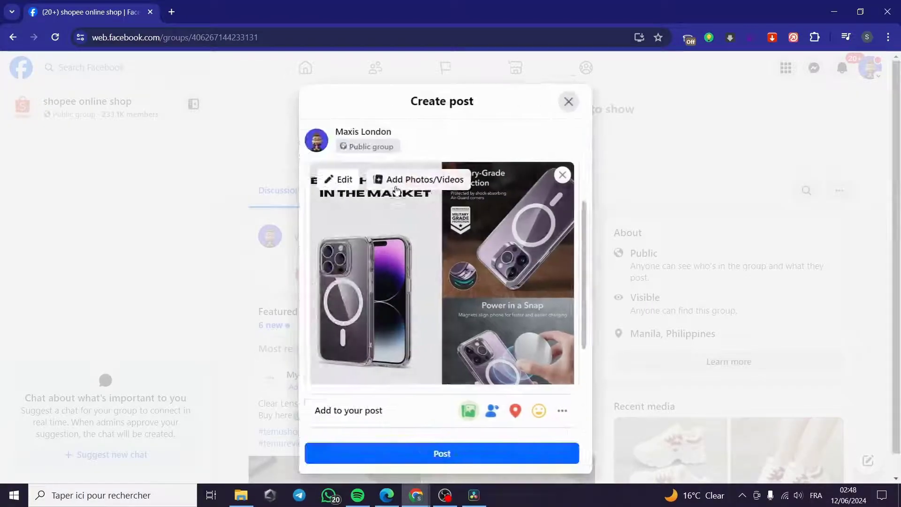
{"action": "scroll", "coordinate": [446, 235], "scroll_direction": "down", "scroll_amount": 1}
{"action": "scroll", "coordinate": [445, 235], "scroll_direction": "up", "scroll_amount": 3}
{"action": "left_click", "coordinate": [465, 183]}
{"action": "key", "text": "Return"}
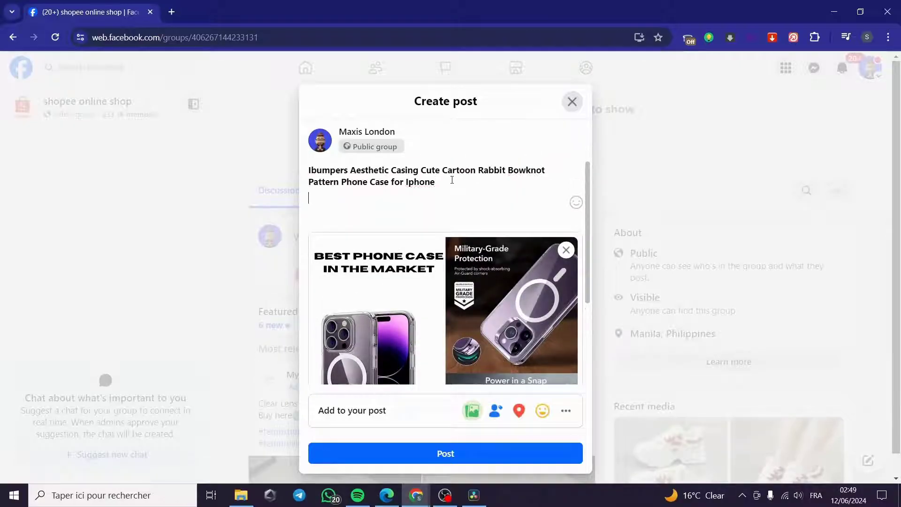
{"action": "left_click", "coordinate": [395, 490]}
{"action": "left_click", "coordinate": [304, 9]}
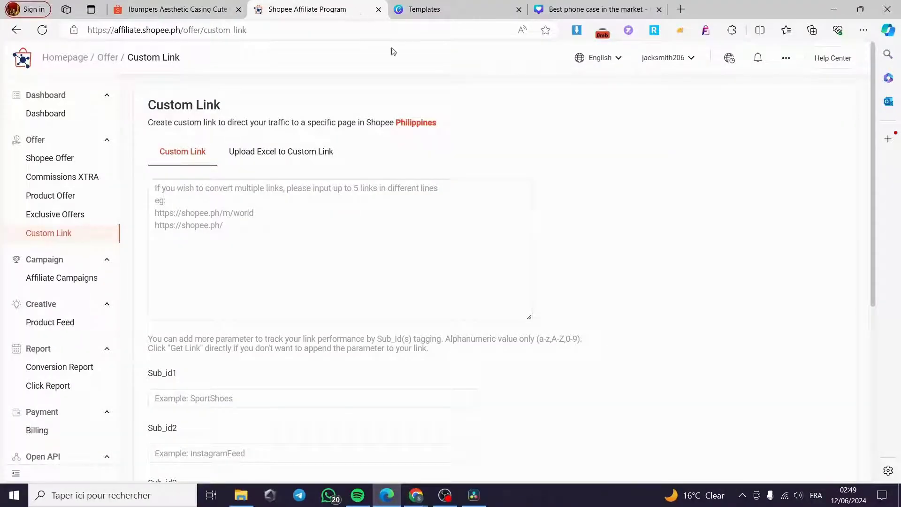
{"action": "left_click", "coordinate": [197, 5]}
{"action": "left_click", "coordinate": [307, 6]}
{"action": "left_click", "coordinate": [416, 495]}
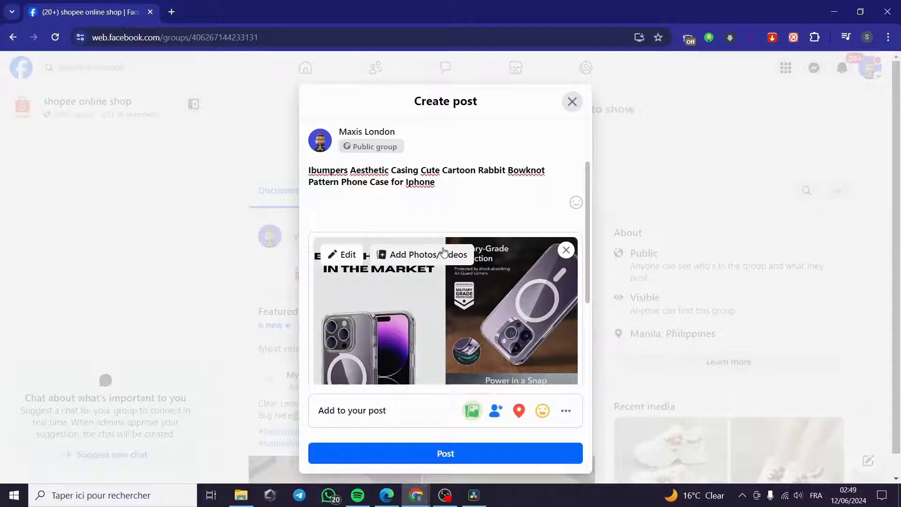
{"action": "key", "text": "ctrl+v"}
{"action": "key", "text": "ctrl+a"}
{"action": "left_click", "coordinate": [343, 220]}
{"action": "key", "text": "ctrl+a"}
{"action": "key", "text": "Right"}
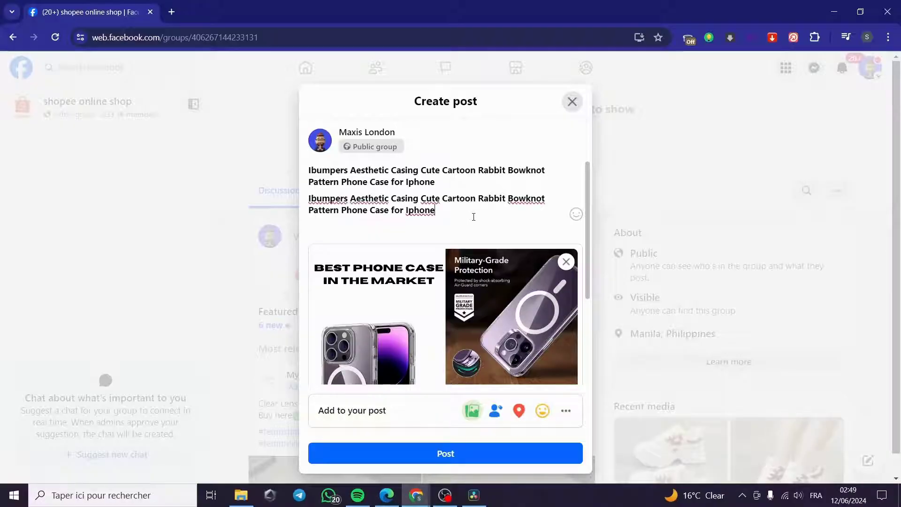
{"action": "key", "text": "shift+Up"}
{"action": "key", "text": "shift+Home"}
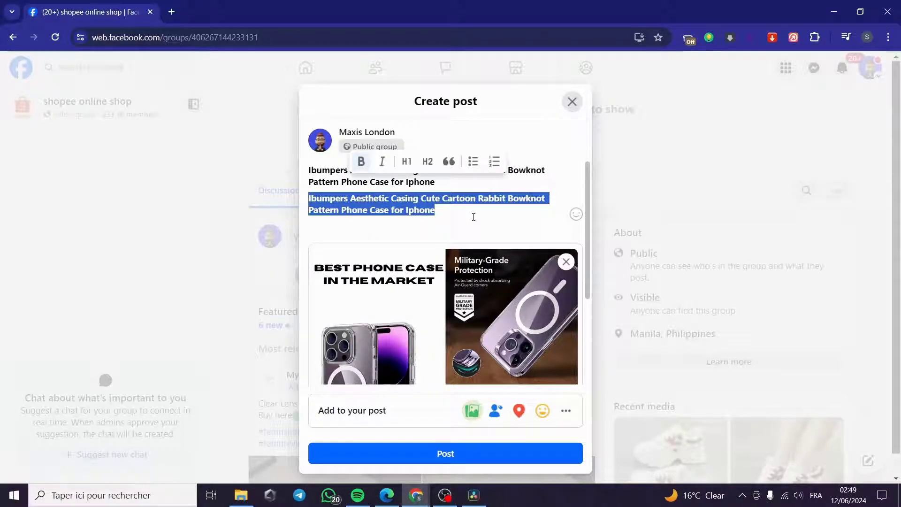
{"action": "key", "text": "BackSpace"}
{"action": "key", "text": "BackSpace"}
Step: Switch to Edge, copy the Ibumpers phone case's product page URL and paste it as the link to convert on the Shopee Affiliate Custom Link page
{"action": "key", "text": "alt+Tab"}
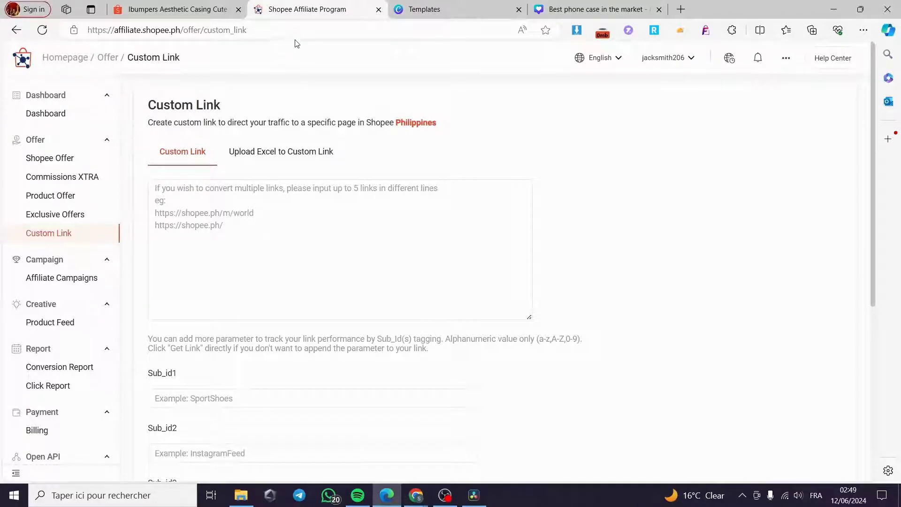
{"action": "left_click", "coordinate": [177, 9]}
{"action": "left_click", "coordinate": [297, 30]}
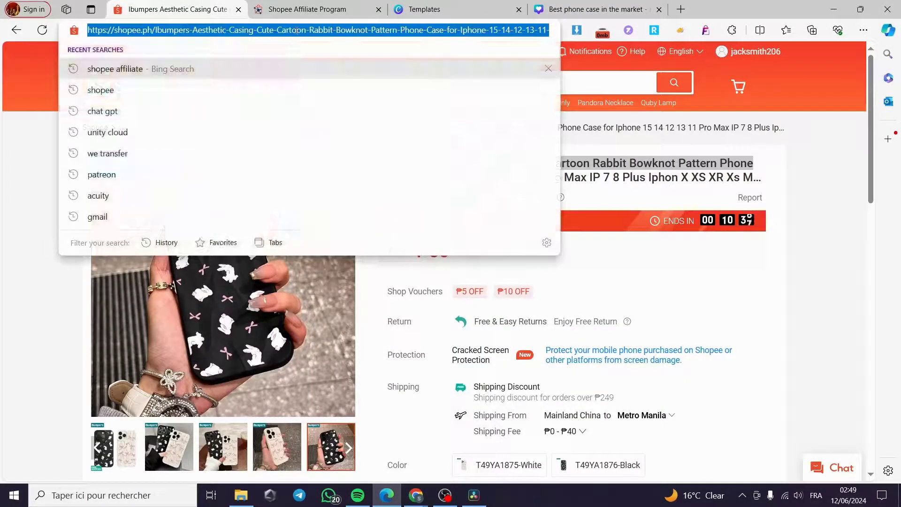
{"action": "key", "text": "ctrl+c"}
{"action": "left_click", "coordinate": [324, 9]}
{"action": "left_click", "coordinate": [311, 191]}
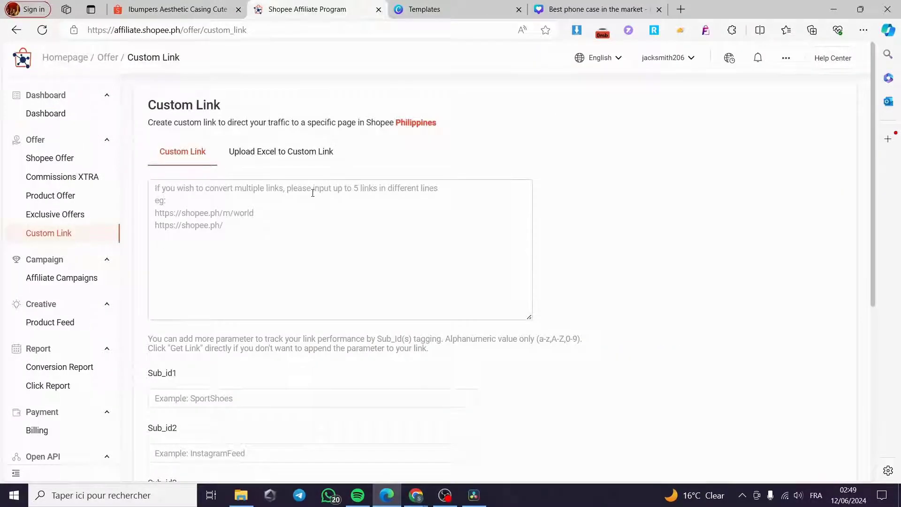
{"action": "key", "text": "ctrl+v"}
Step: Generate the custom link with Sub_id1 set to Phonecase and copy the resulting short link
{"action": "left_click", "coordinate": [226, 405]}
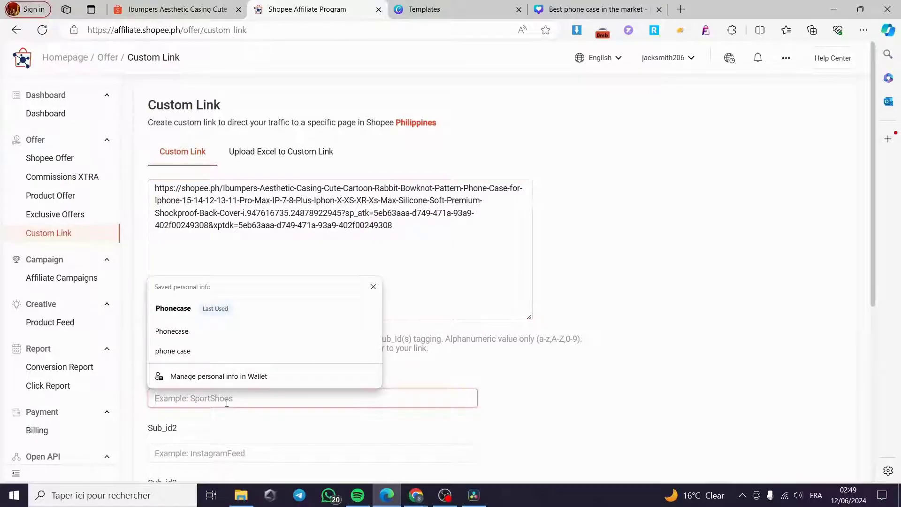
{"action": "left_click", "coordinate": [211, 306]}
{"action": "scroll", "coordinate": [225, 382], "scroll_direction": "down", "scroll_amount": 5}
{"action": "left_click", "coordinate": [173, 359]}
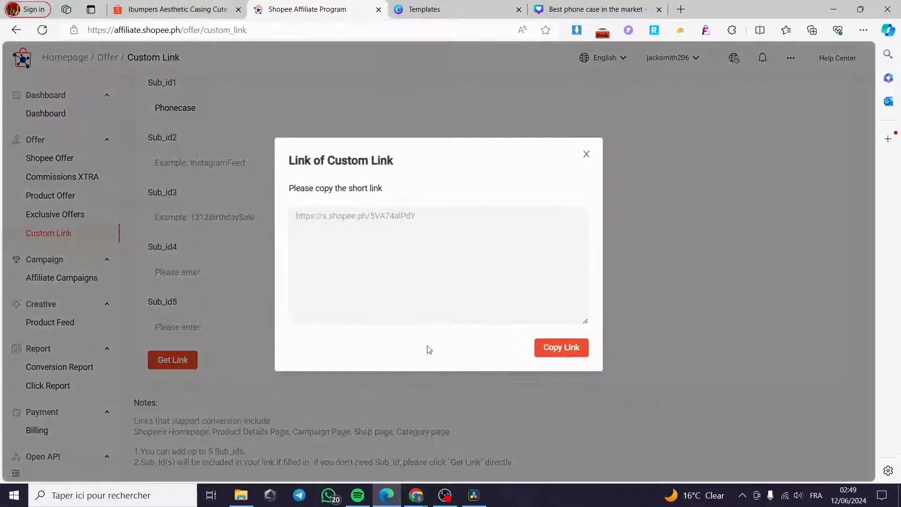
{"action": "left_click", "coordinate": [561, 348]}
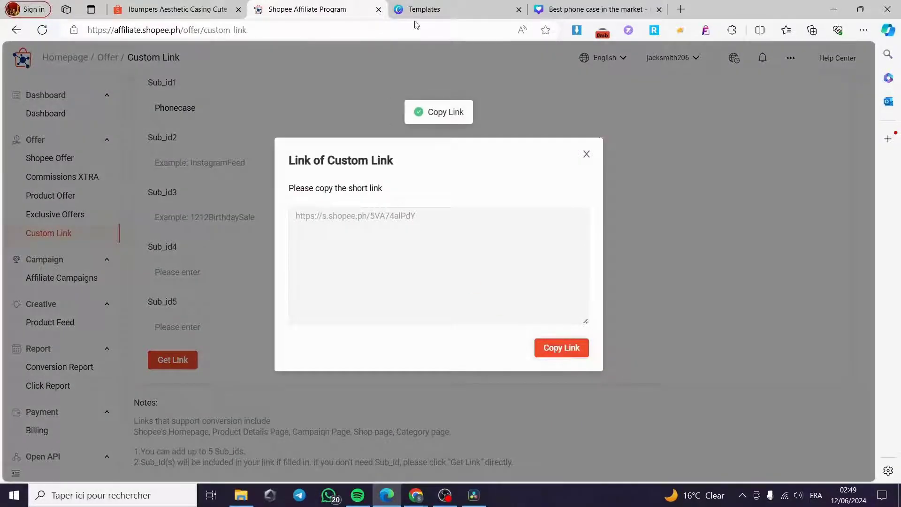
Step: Switch to the Facebook post draft in Chrome and paste the short affiliate link on a new line below the product title
{"action": "left_click", "coordinate": [415, 495]}
{"action": "key", "text": "Return"}
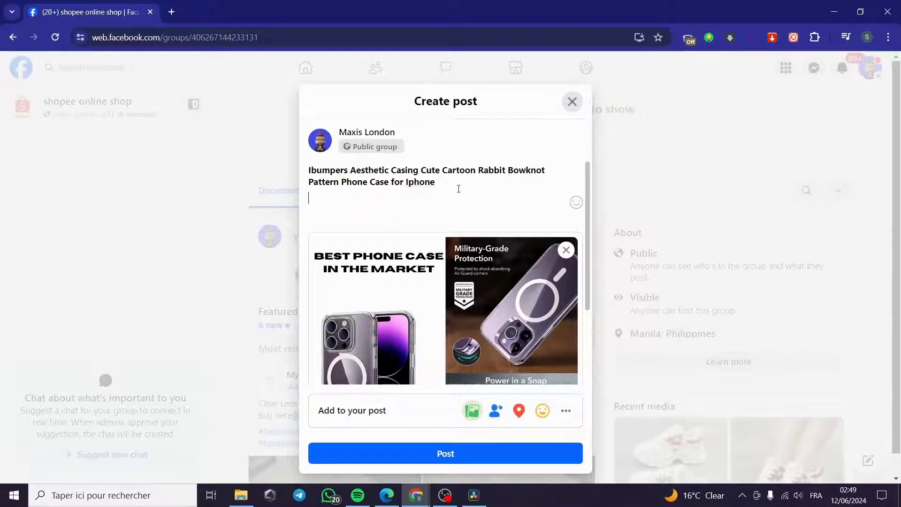
{"action": "key", "text": "ctrl+v"}
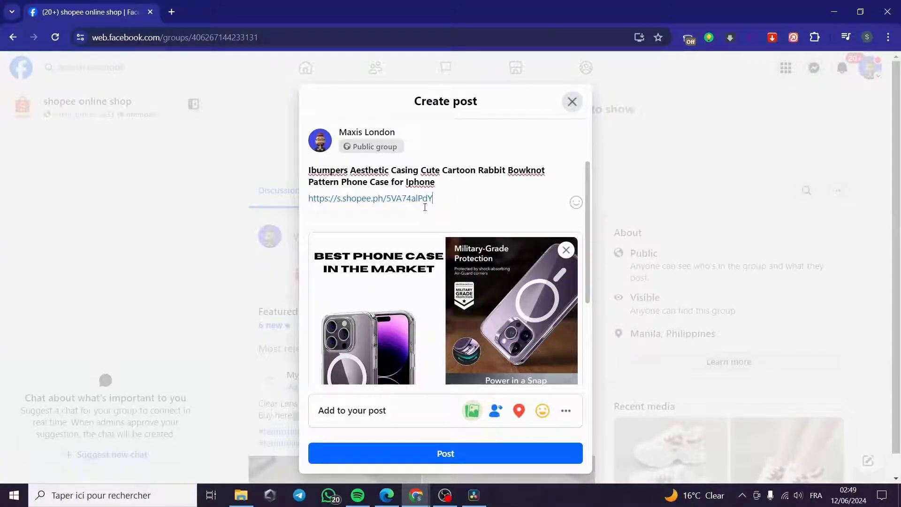